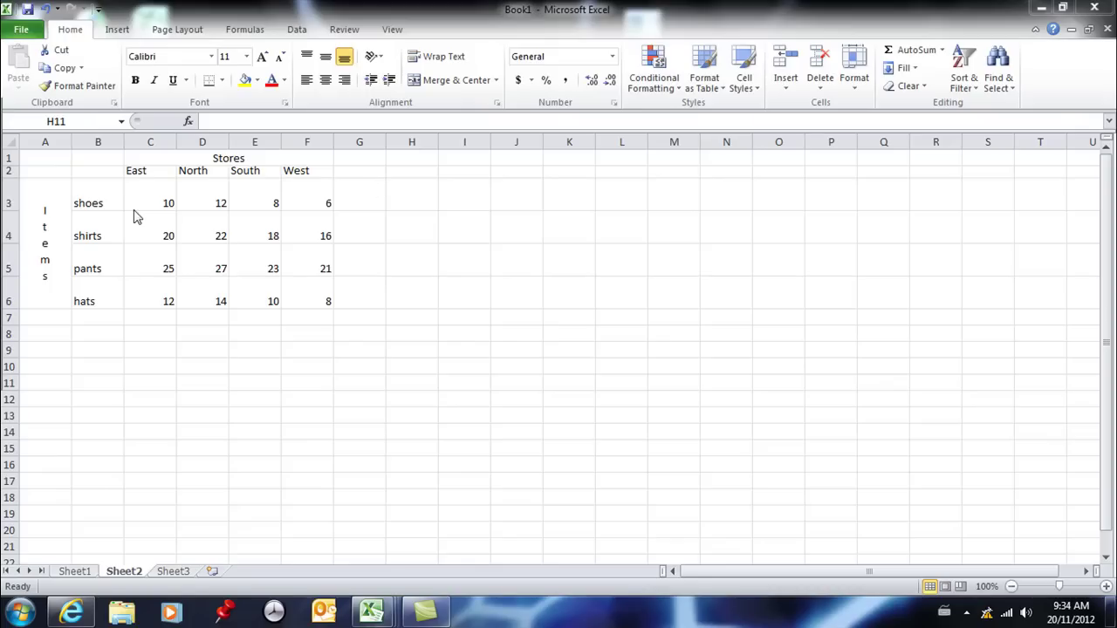
- Sum each item row into G3:G6, giving totals 36, 76, 96 and 44
left_click(361, 203)
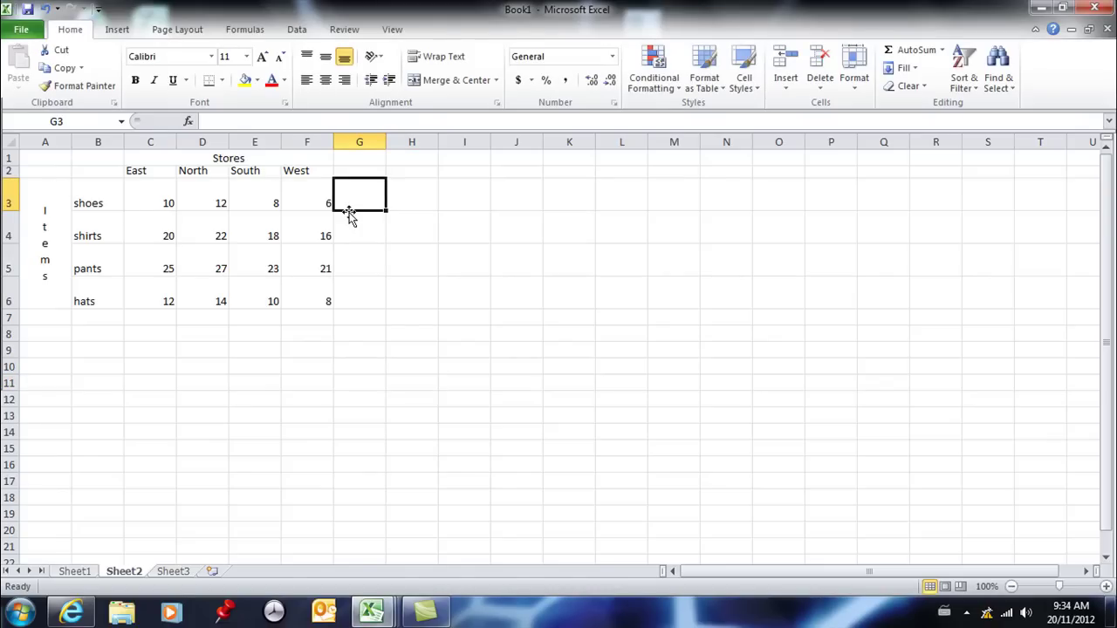
left_click(934, 51)
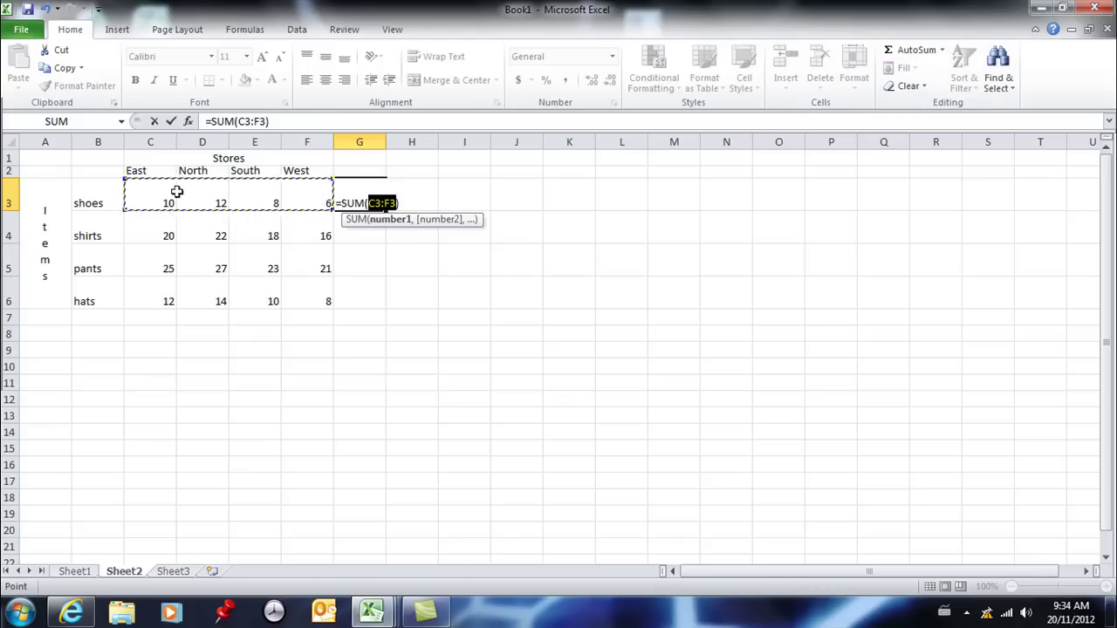
key("Return")
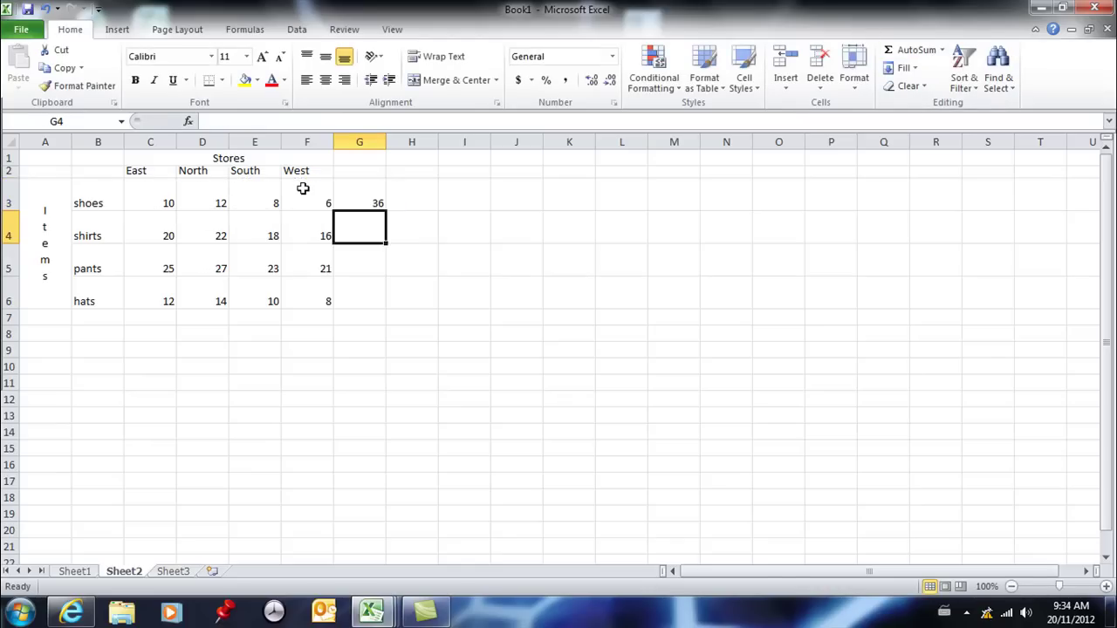
left_click(374, 201)
left_click_drag(386, 211, 381, 306)
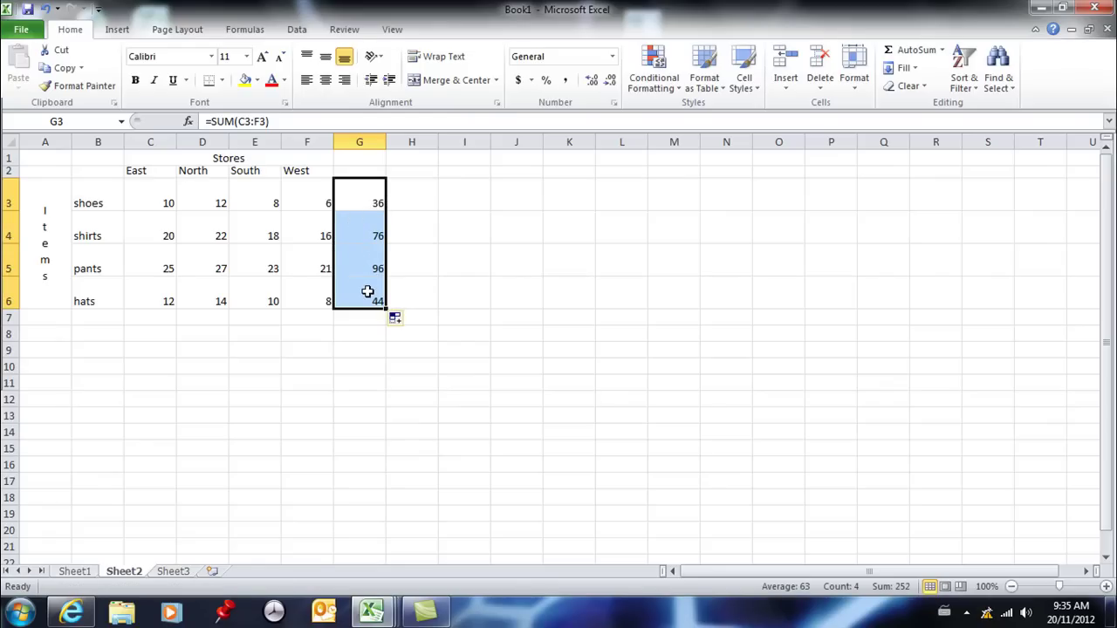
- Sum the store columns into row 7 across C7:G7 (67, 75, 59, 51, 252)
left_click(150, 323)
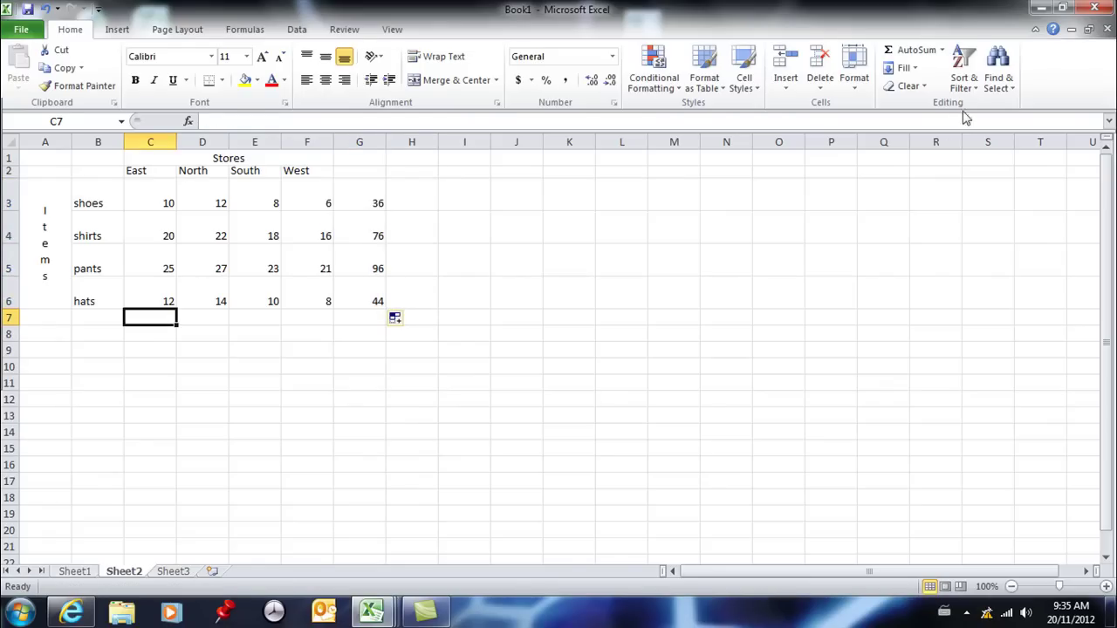
left_click(942, 50)
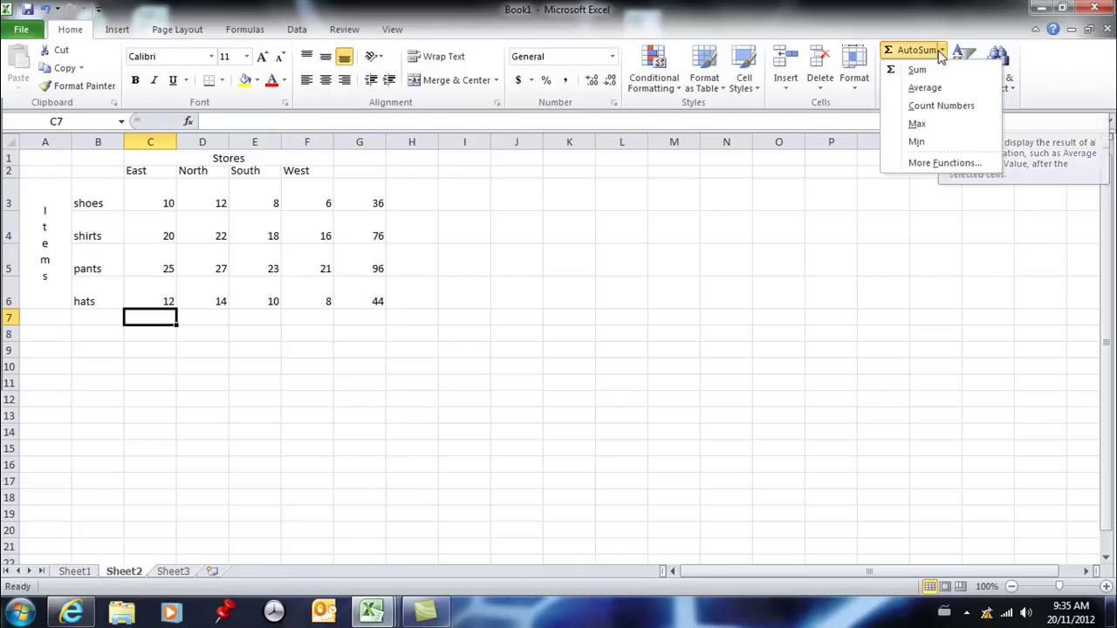
left_click(918, 70)
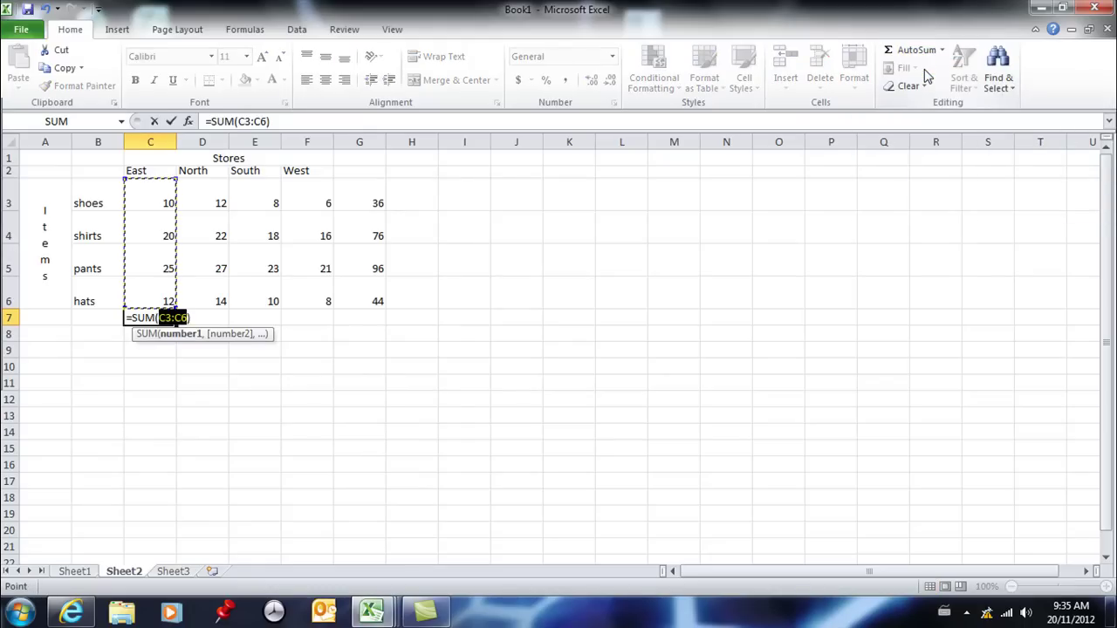
key("Return")
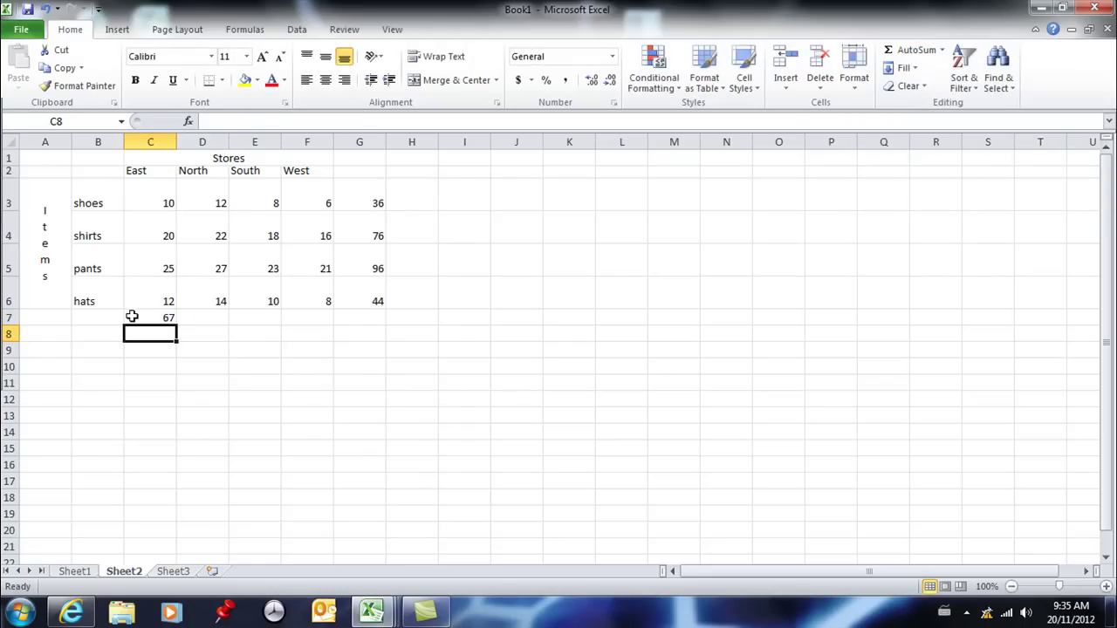
left_click(162, 320)
left_click_drag(176, 323, 378, 324)
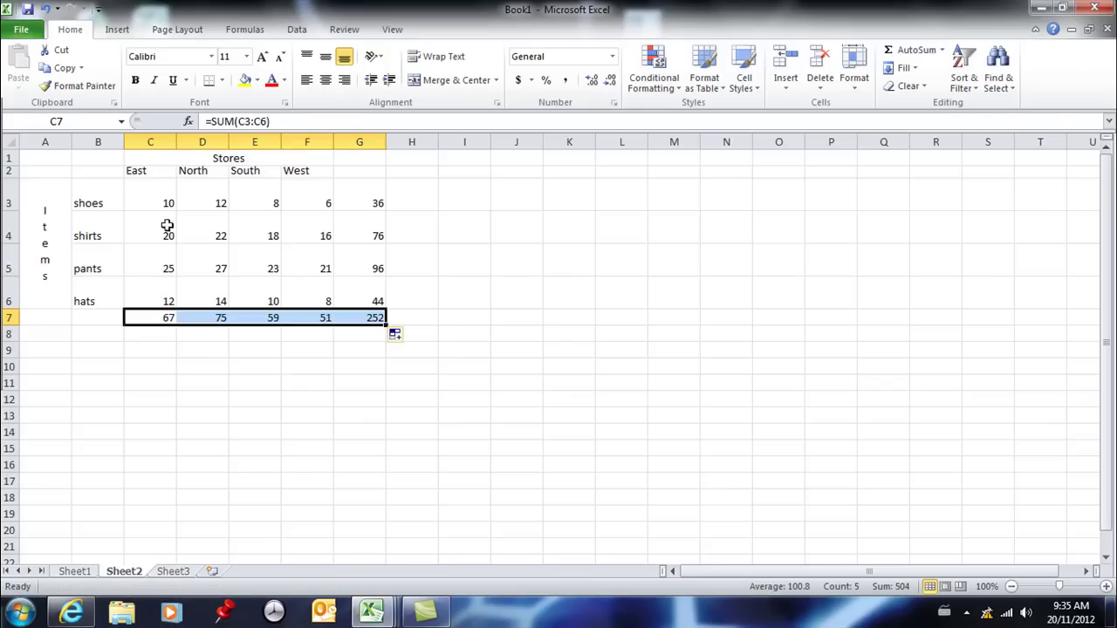
- Apply Accounting dollar format to C3:G7 and make totals row 7 taller
left_click_drag(162, 201, 375, 318)
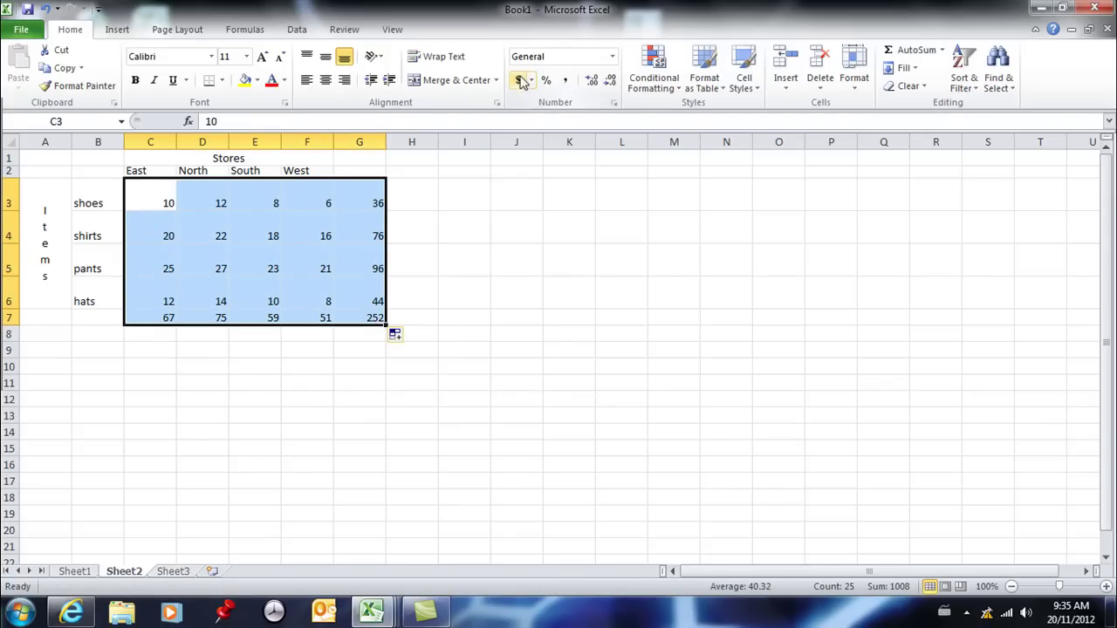
left_click(518, 80)
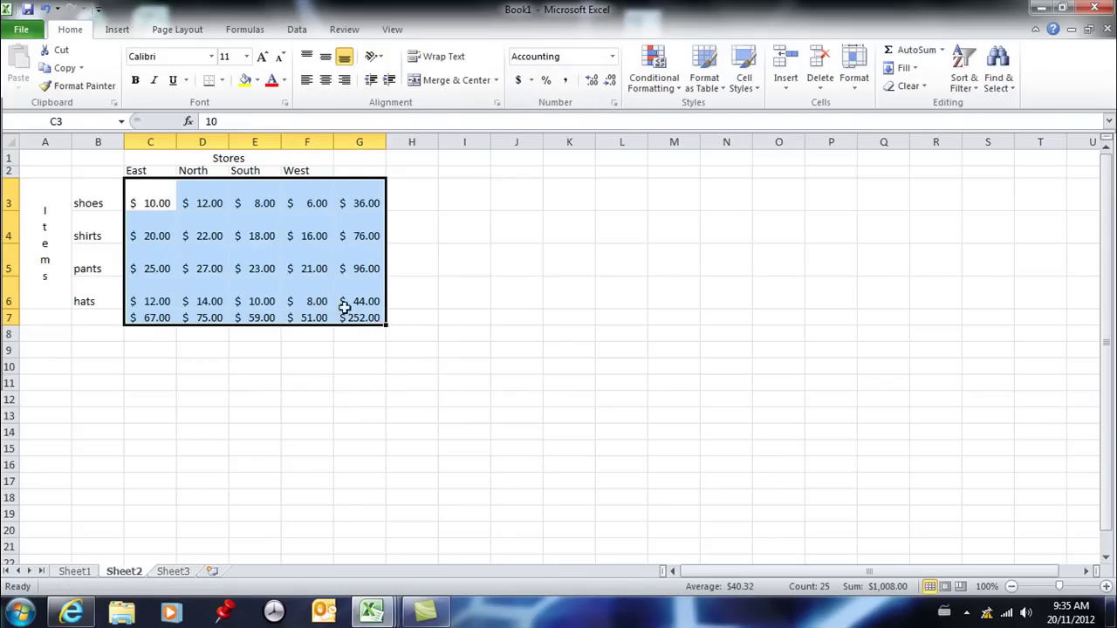
left_click(302, 383)
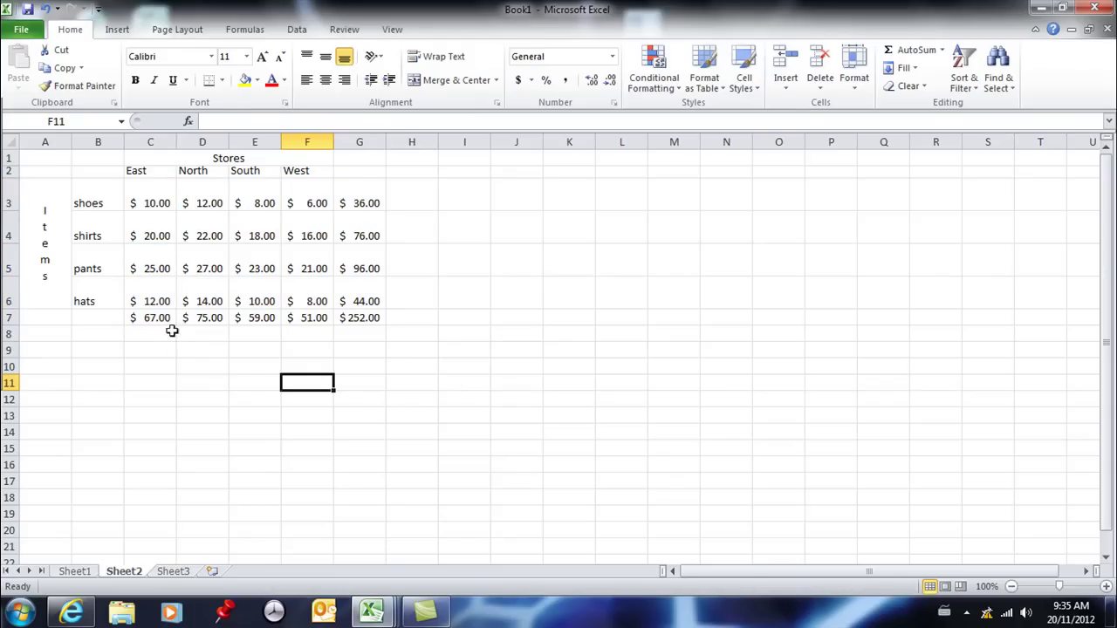
left_click(167, 362)
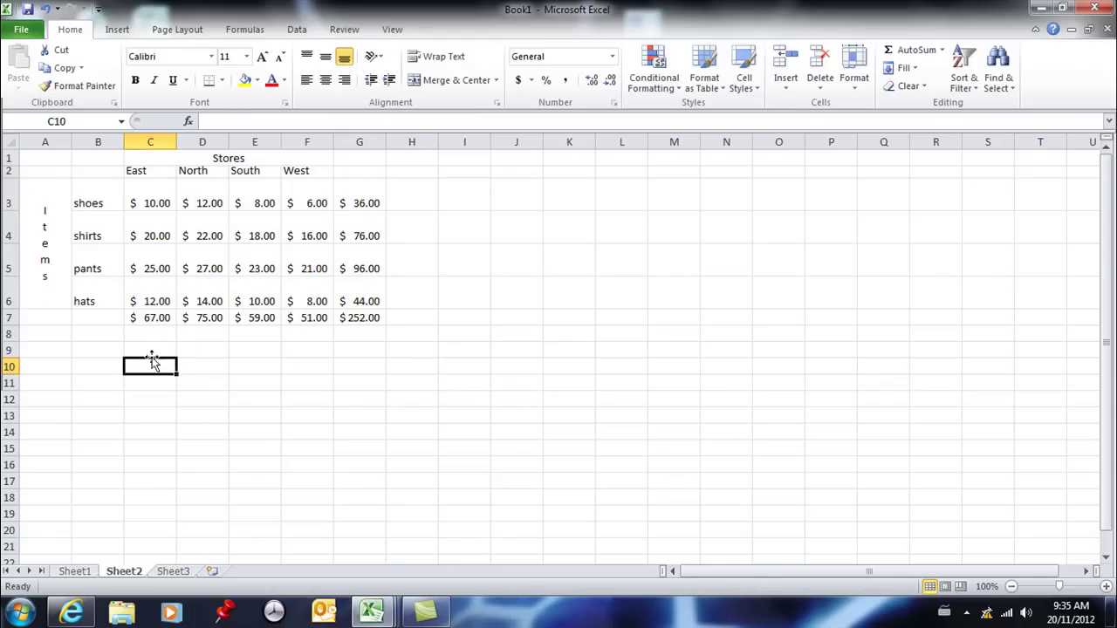
left_click_drag(9, 326, 8, 343)
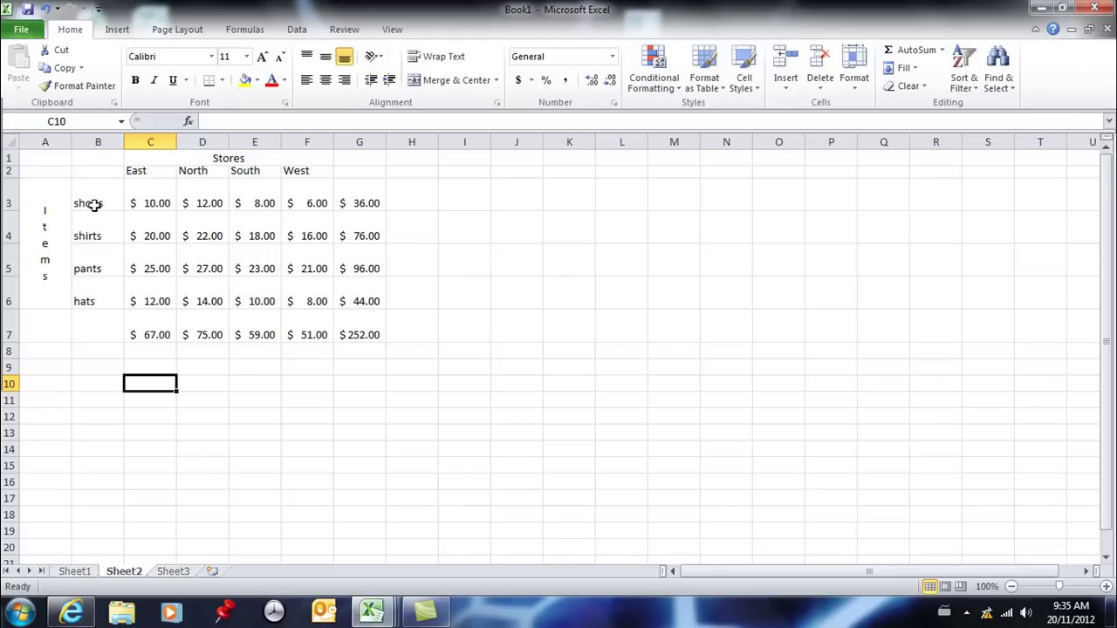
- Select item names B3:B6 together with their row totals G3:G6
left_click_drag(94, 199, 94, 301)
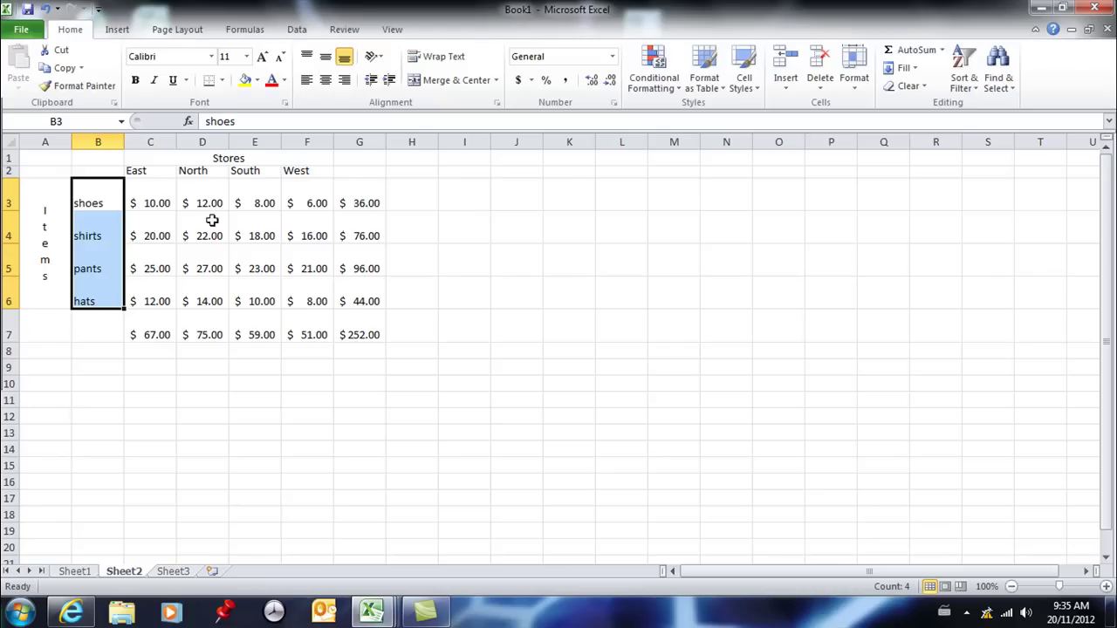
left_click_drag(367, 190, 364, 297, "ctrl")
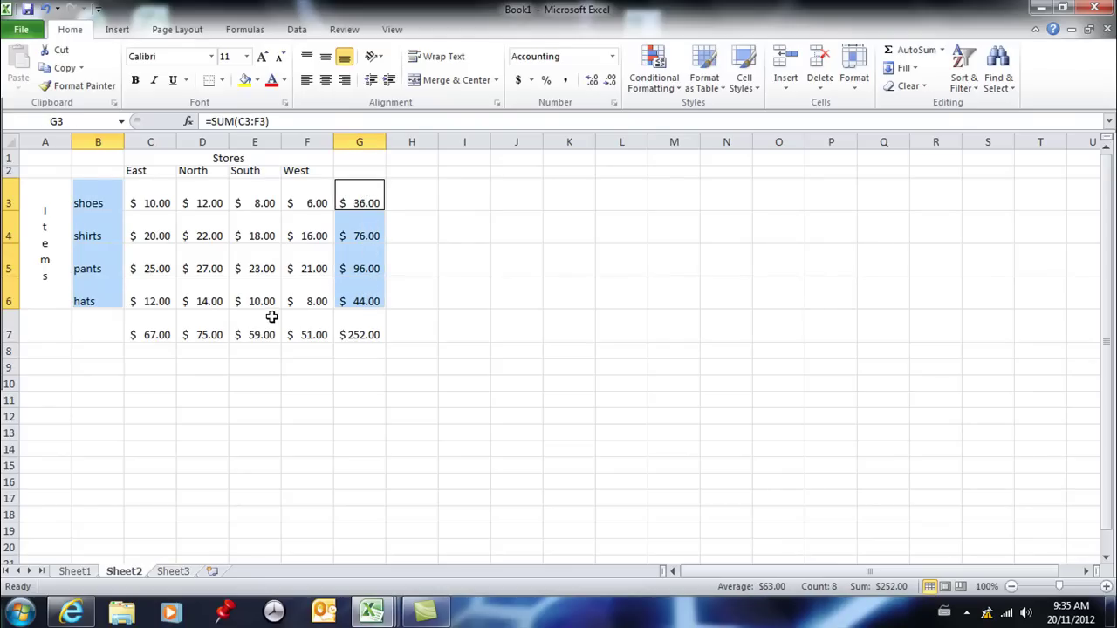
left_click(307, 385)
left_click_drag(111, 199, 110, 301)
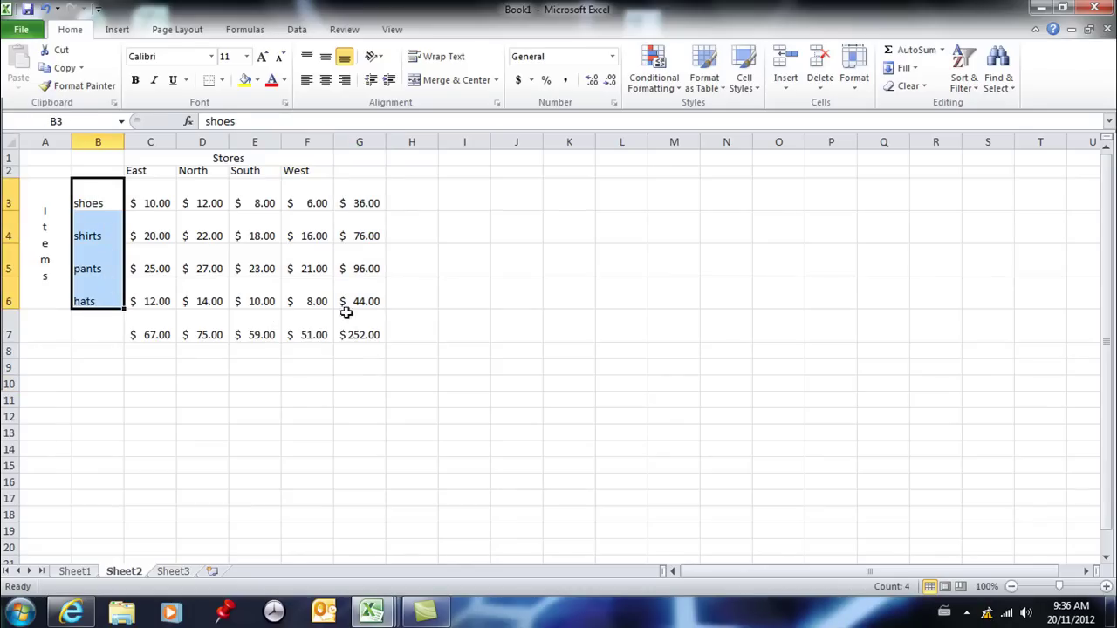
left_click_drag(367, 202, 365, 297)
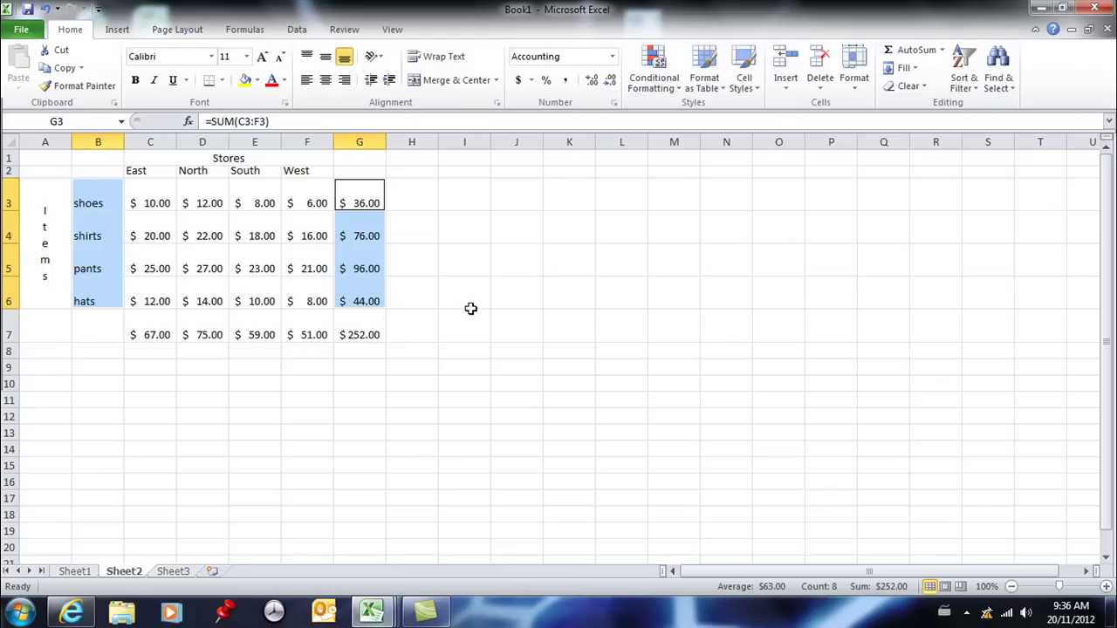
- Insert an exploded 3-D pie chart of the item totals and place it right of the table
left_click(122, 30)
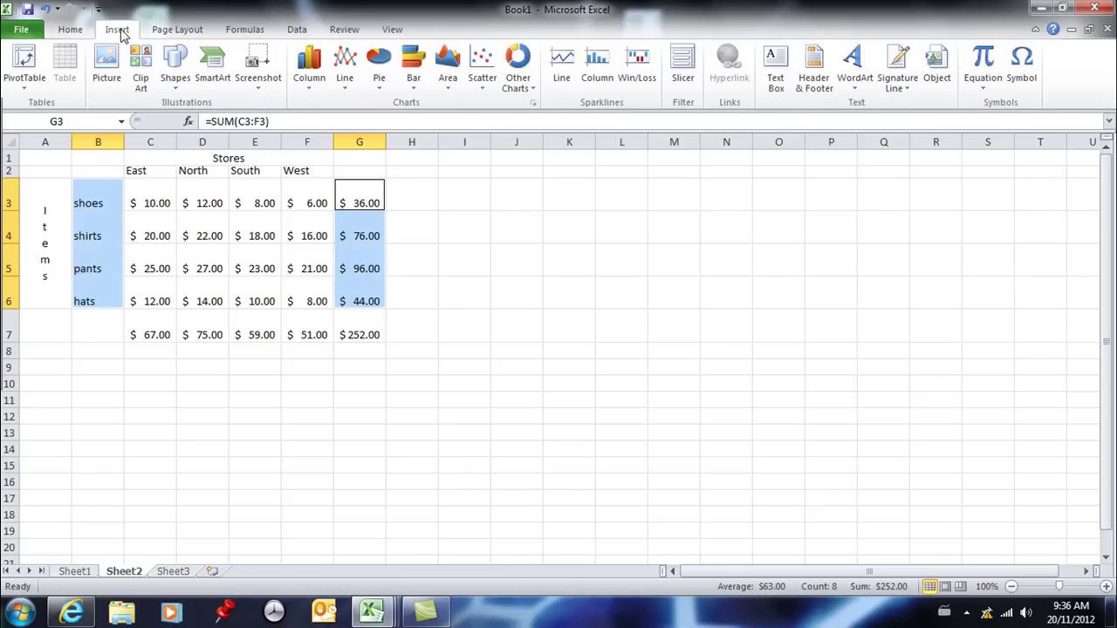
left_click(381, 88)
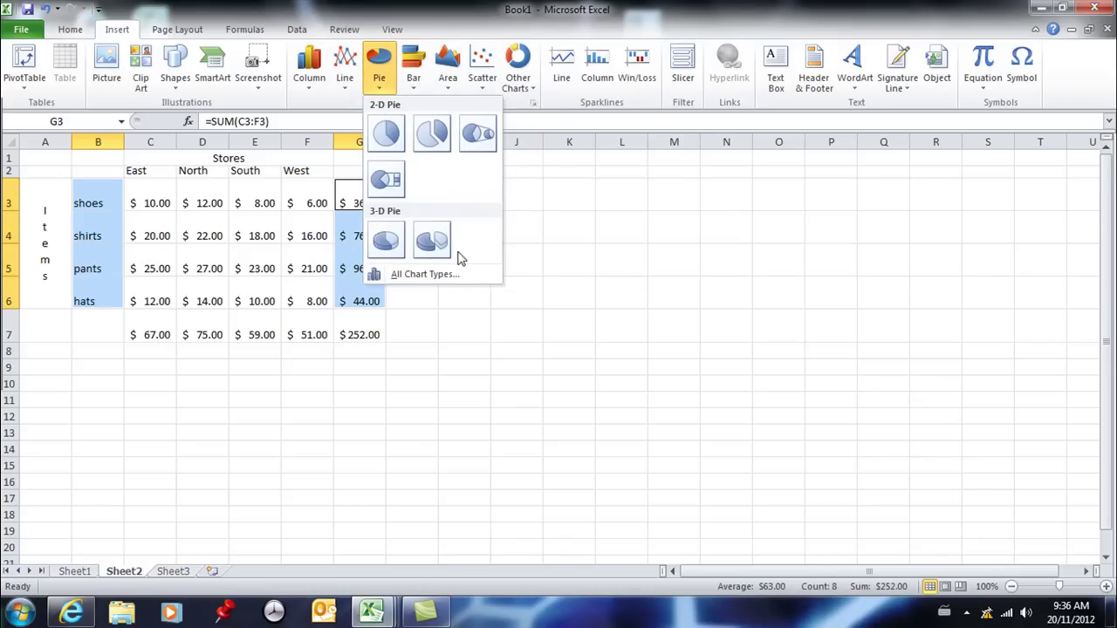
left_click(432, 244)
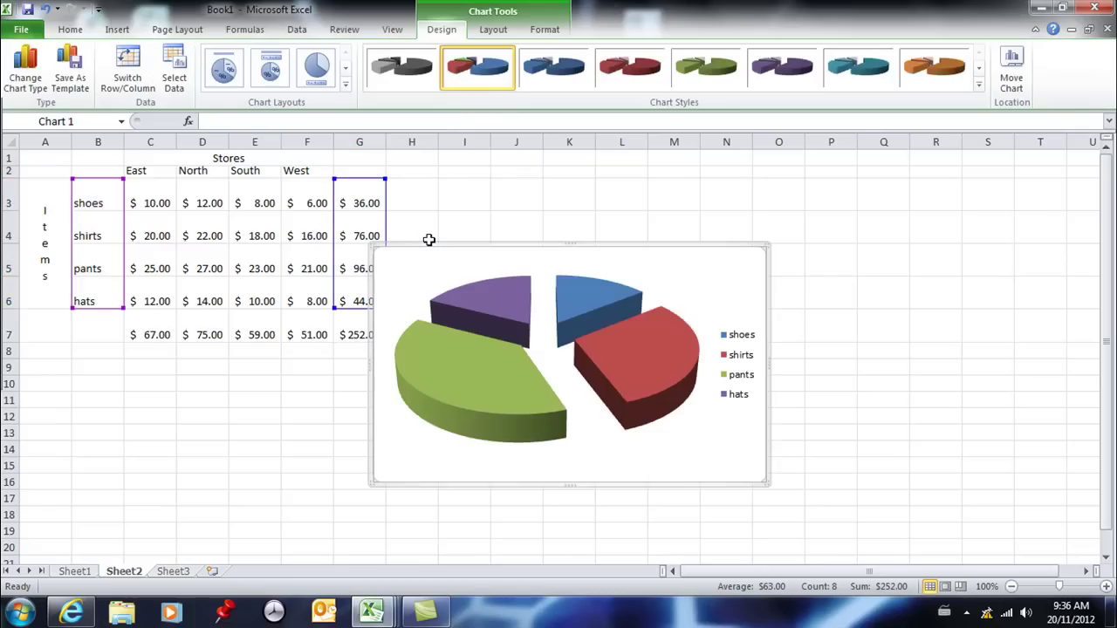
left_click_drag(583, 240, 733, 228)
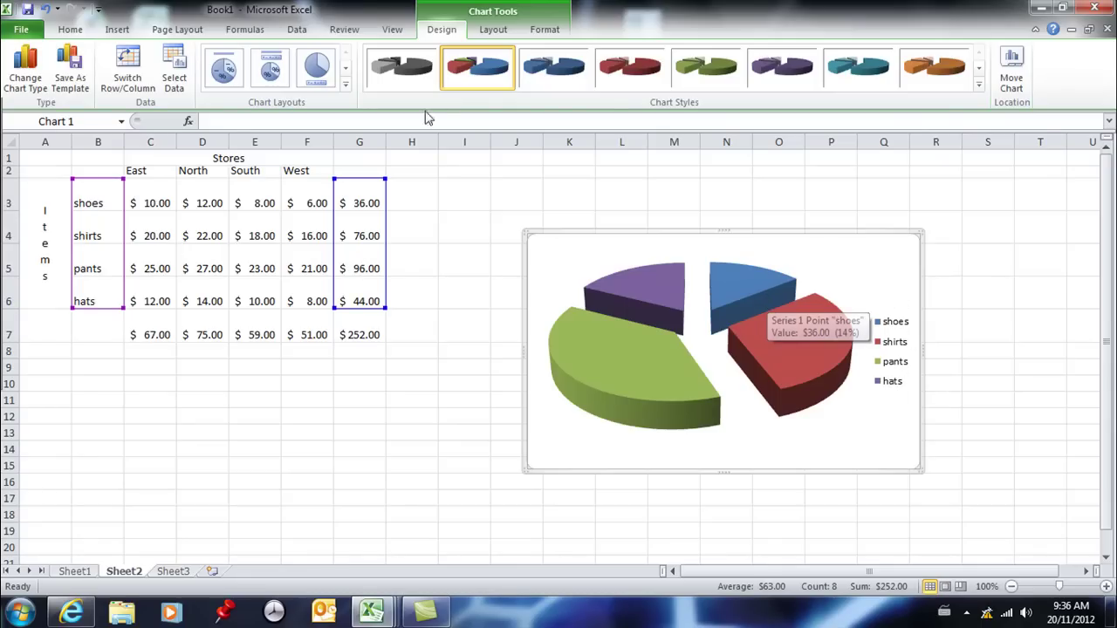
- Apply Chart Layout 1 to add a Chart Title and name-and-percentage slice labels
left_click(224, 70)
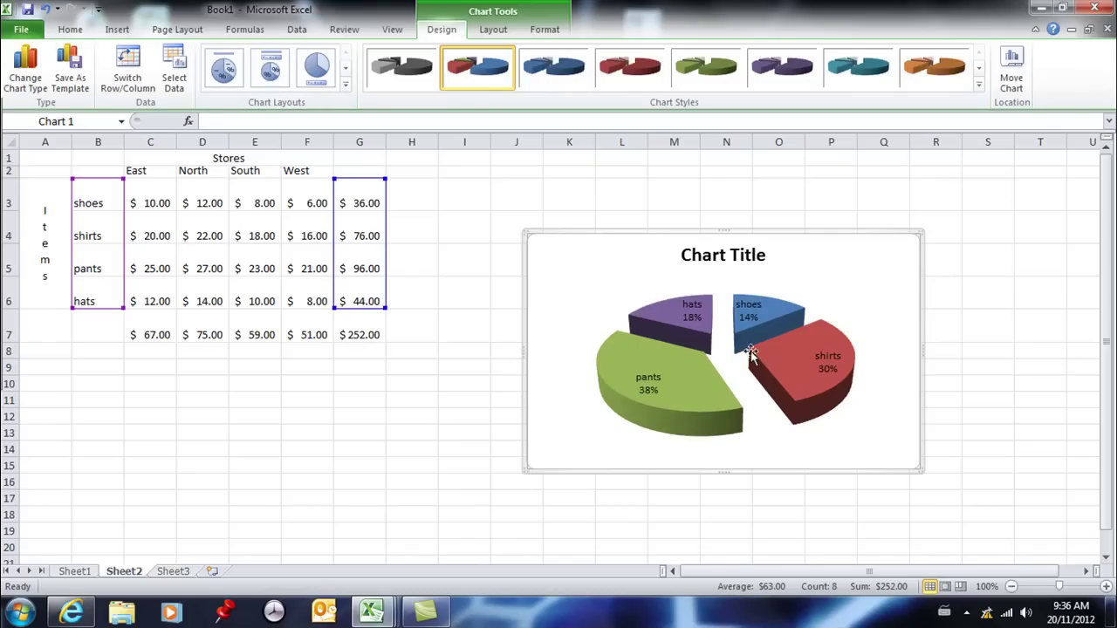
mouse_move(798, 361)
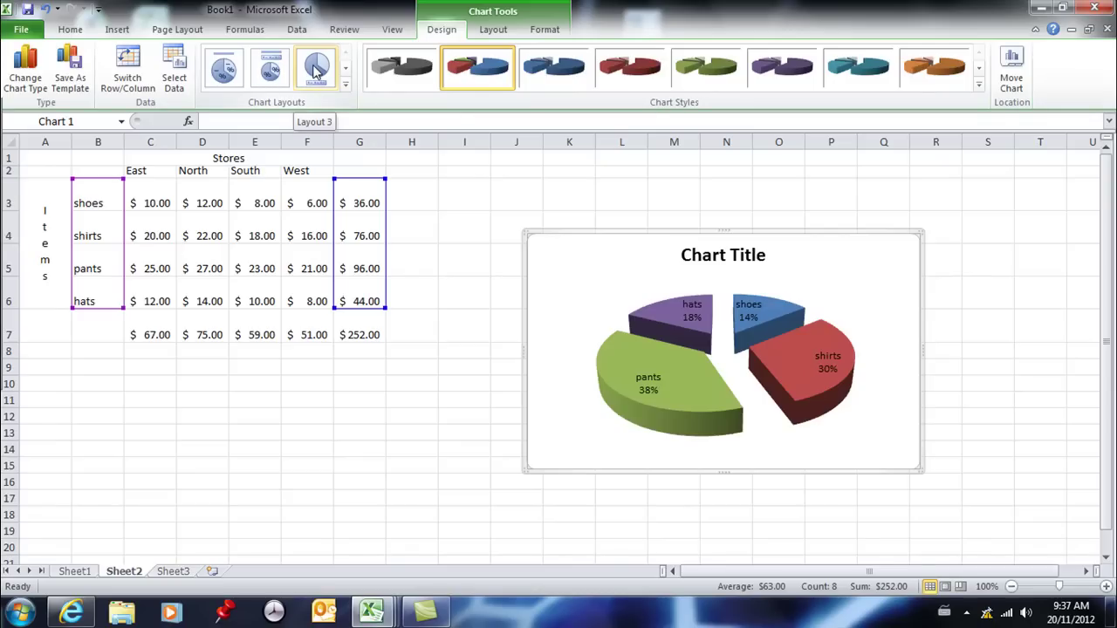
left_click(502, 31)
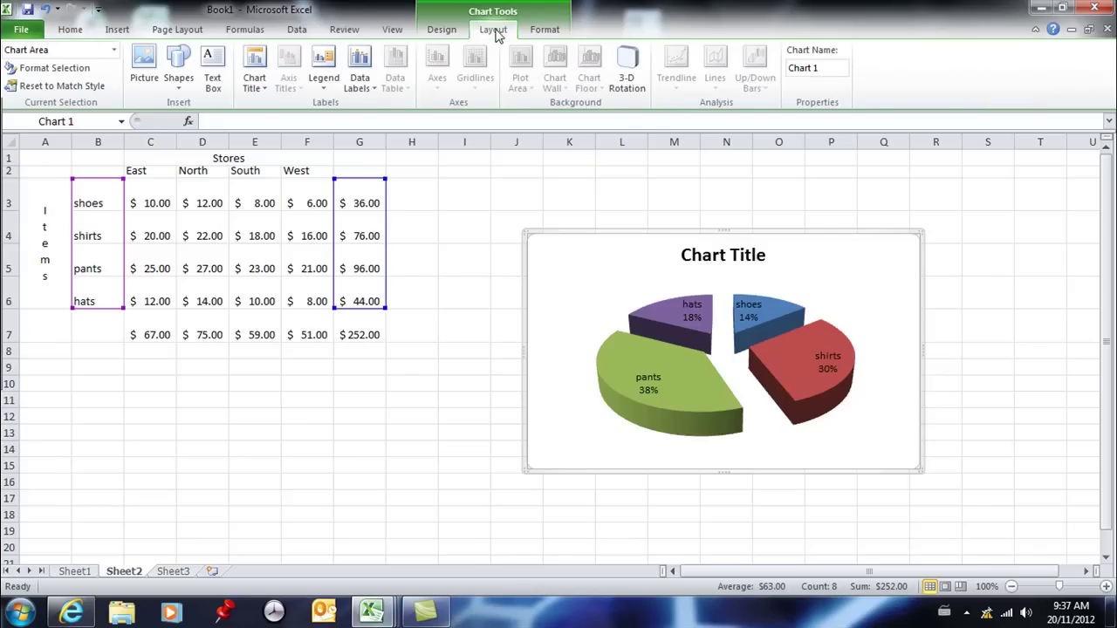
left_click(543, 31)
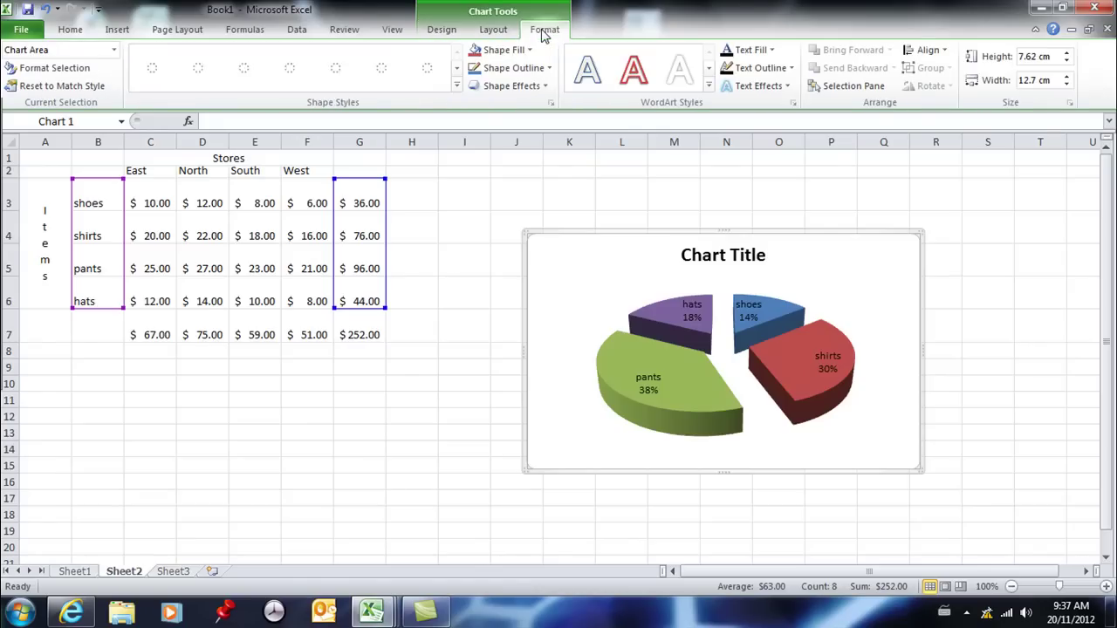
left_click(438, 32)
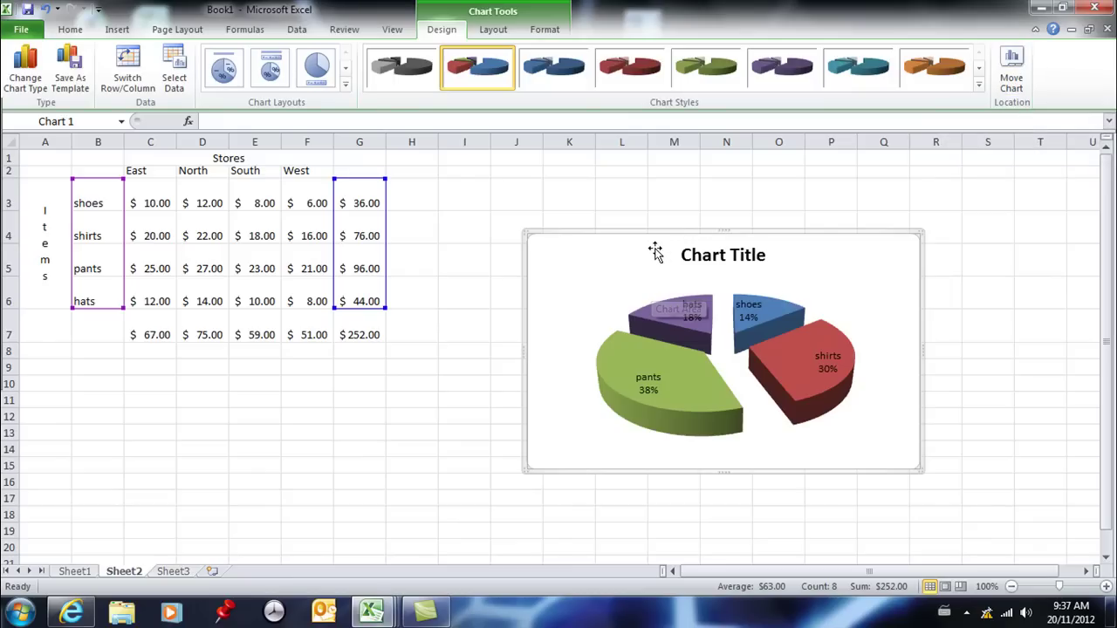
- Move the pie chart to a new chart sheet named Chart1
left_click(1015, 88)
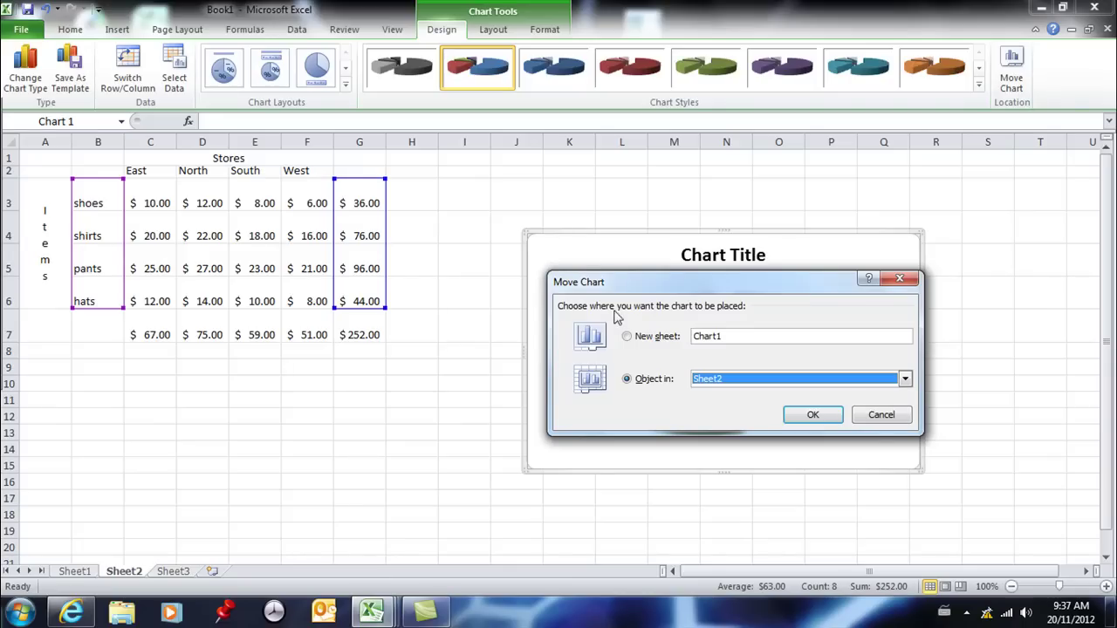
left_click(629, 340)
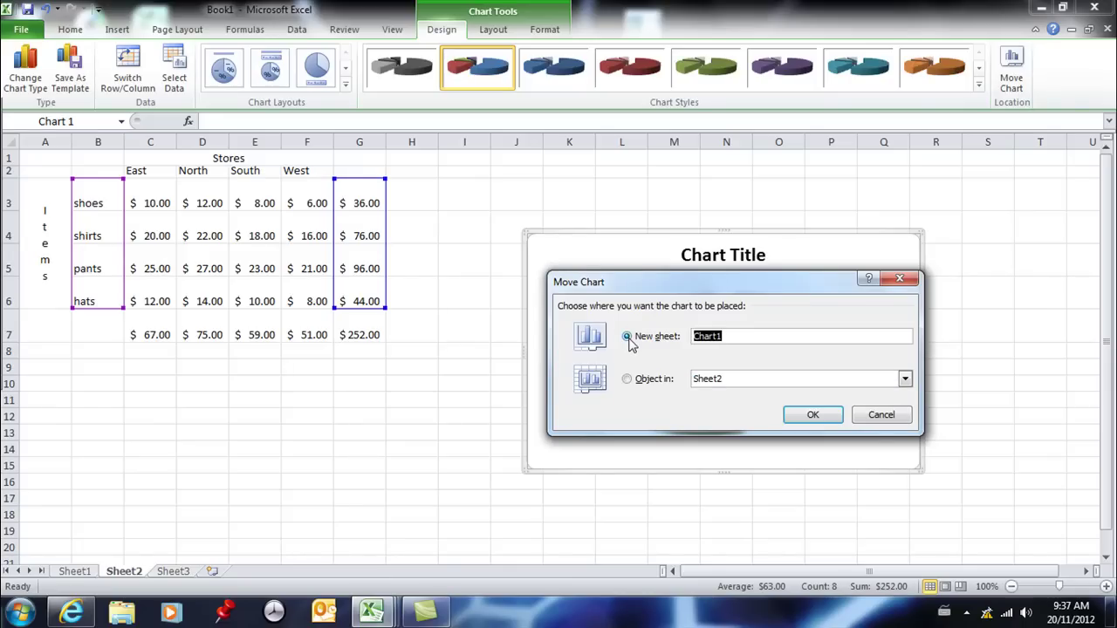
left_click(812, 415)
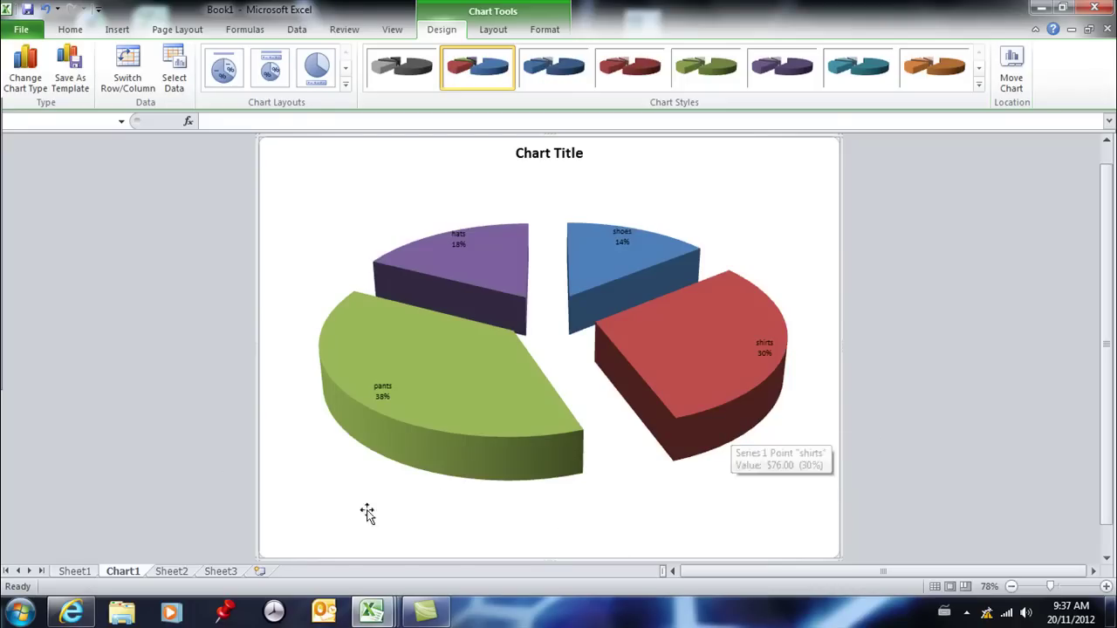
- On Sheet2, select store headers C2:F2 together with their totals C7:F7
left_click(83, 571)
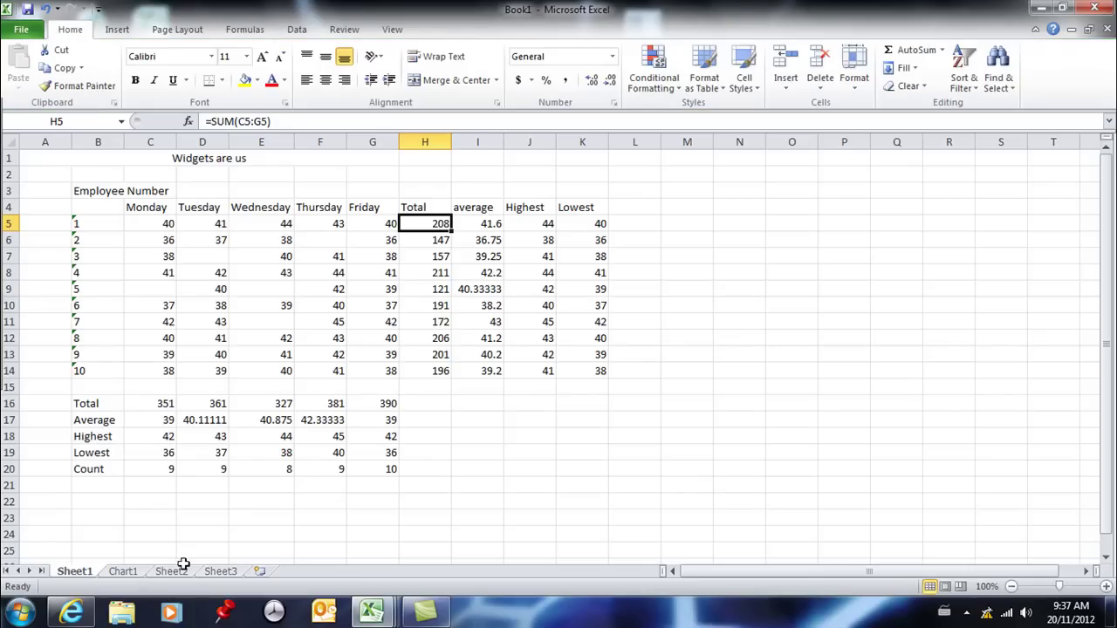
left_click(126, 572)
left_click(171, 572)
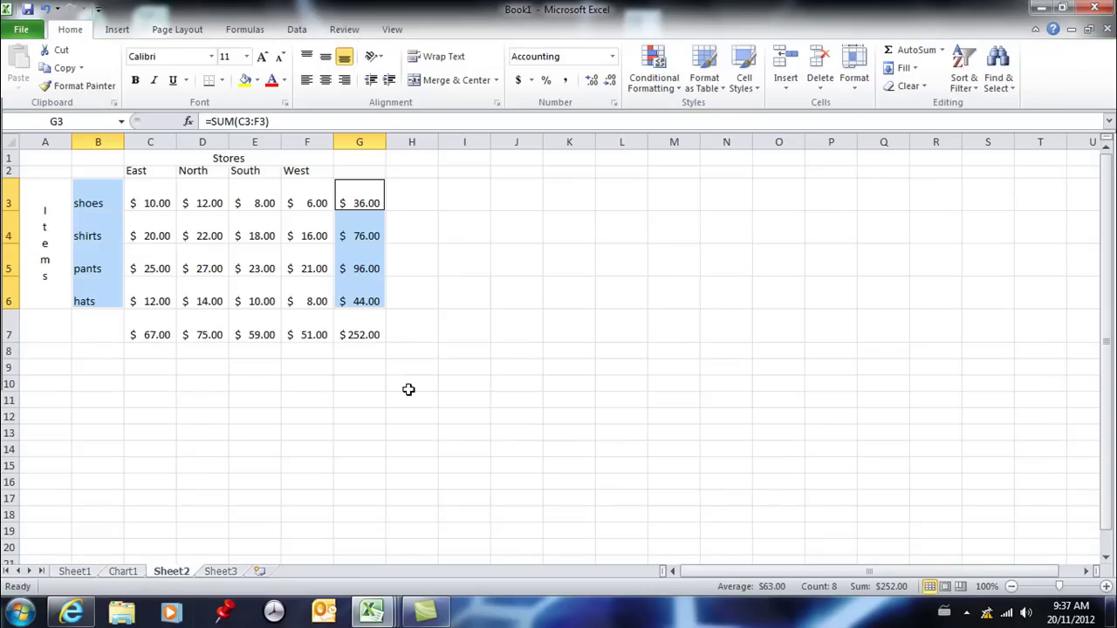
left_click(467, 307)
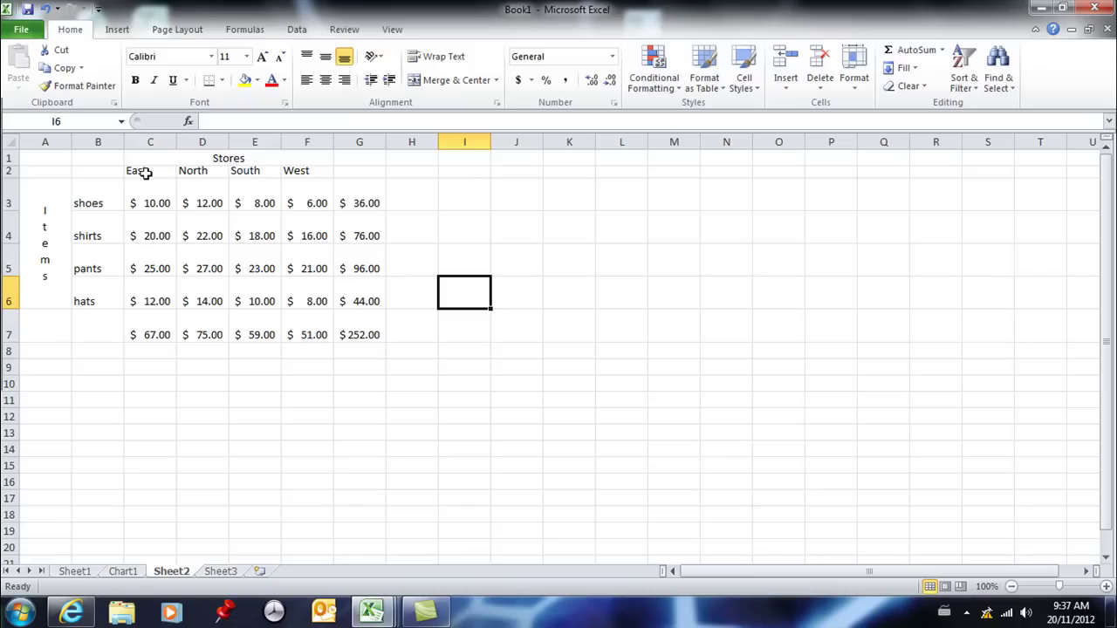
left_click_drag(157, 173, 304, 176)
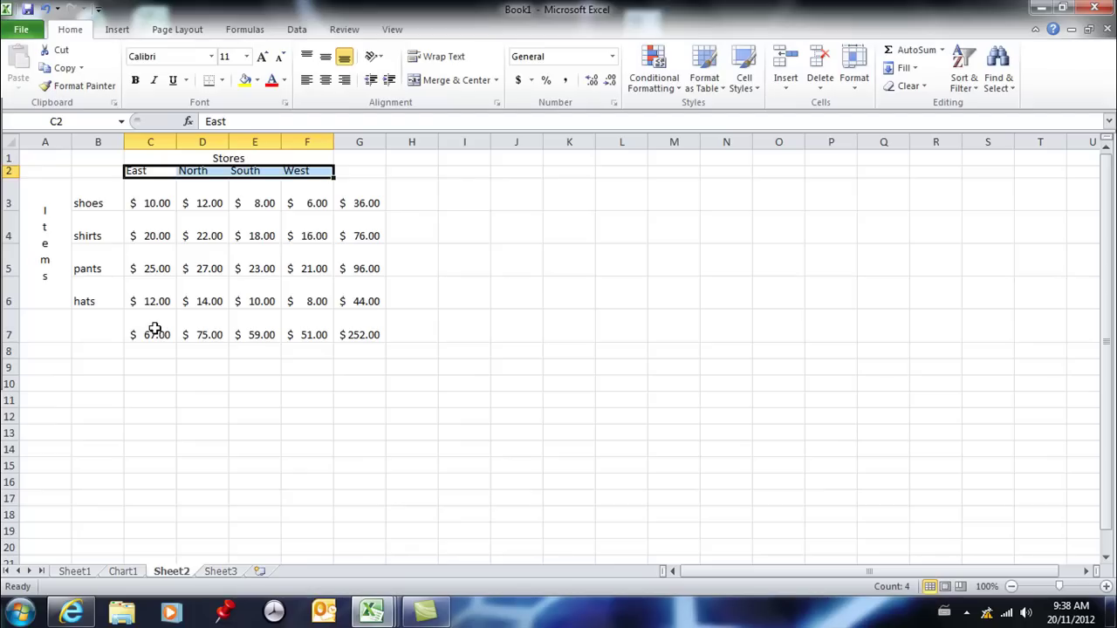
left_click_drag(155, 329, 294, 339)
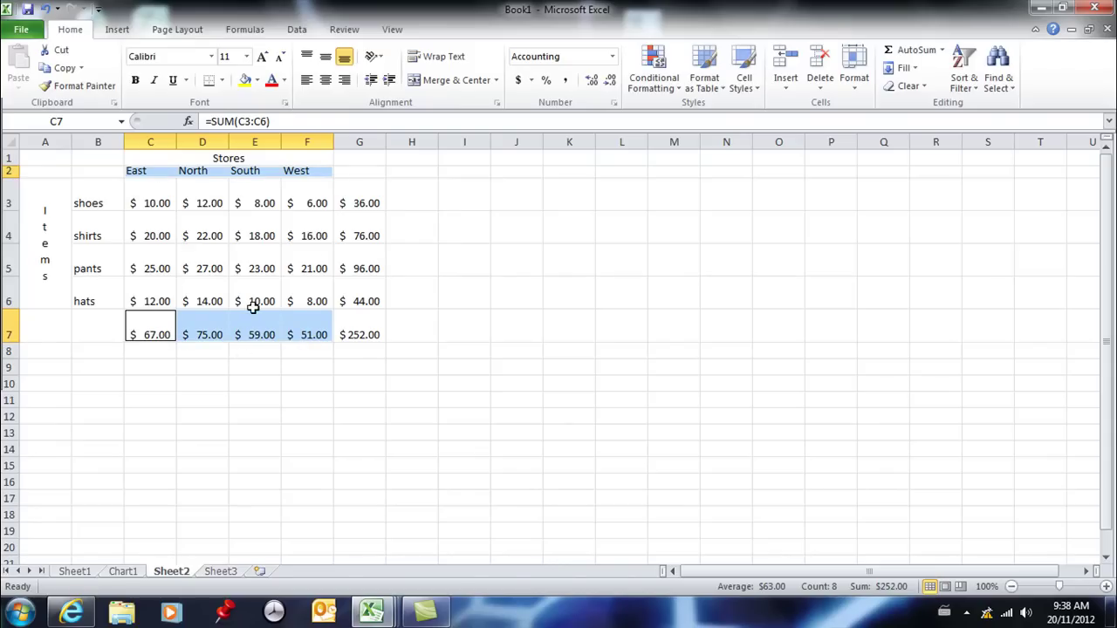
- Insert a 3-D clustered bar chart of the store totals and place it beside the table
left_click(118, 32)
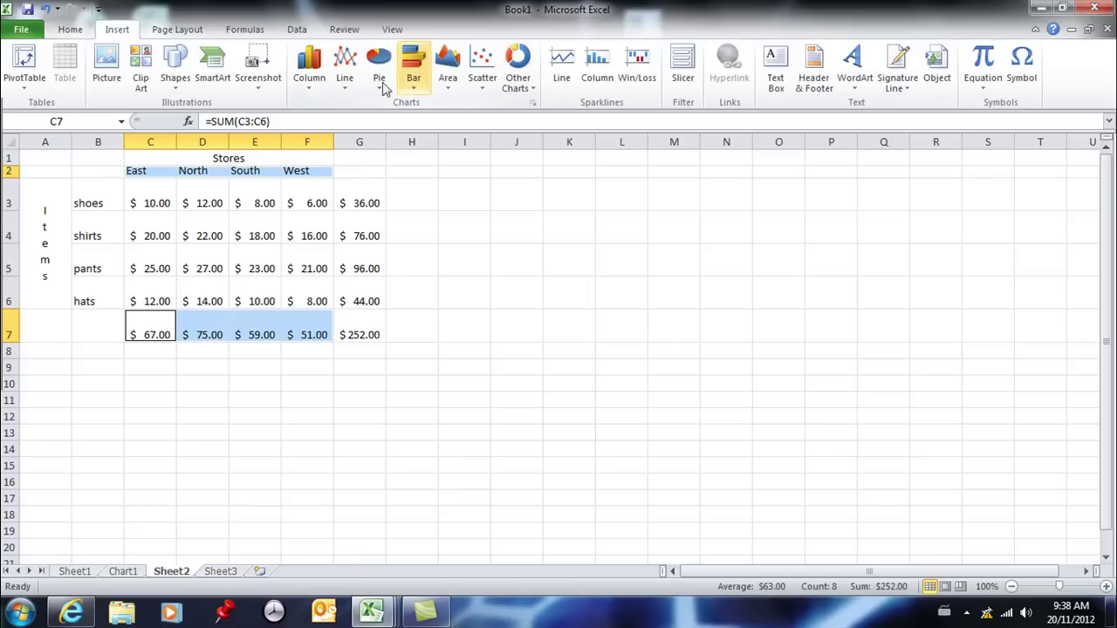
left_click(412, 77)
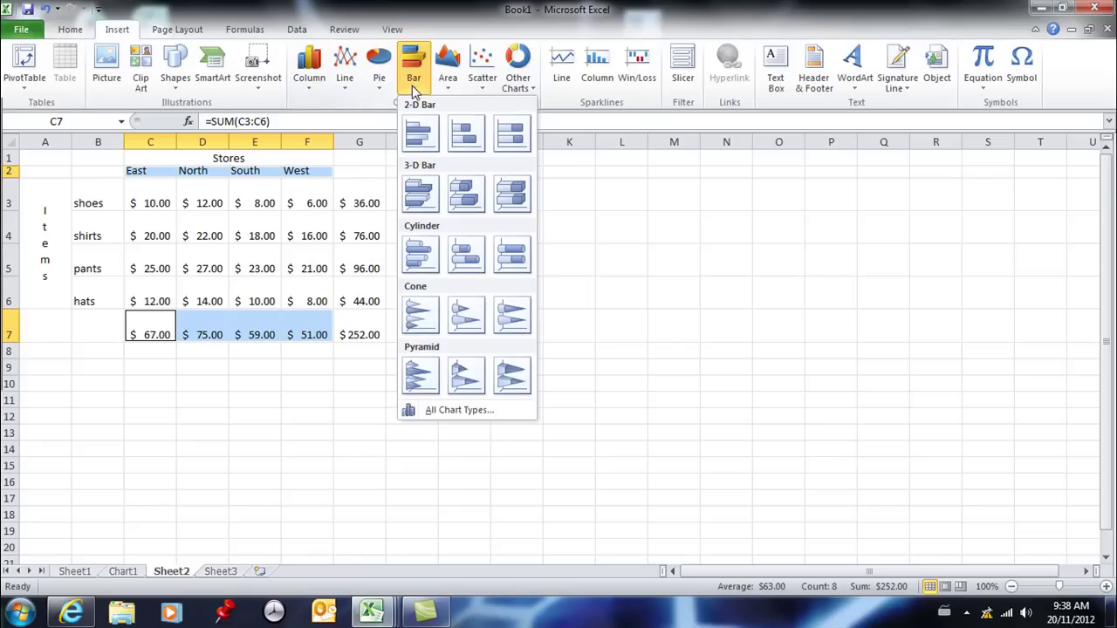
left_click(422, 192)
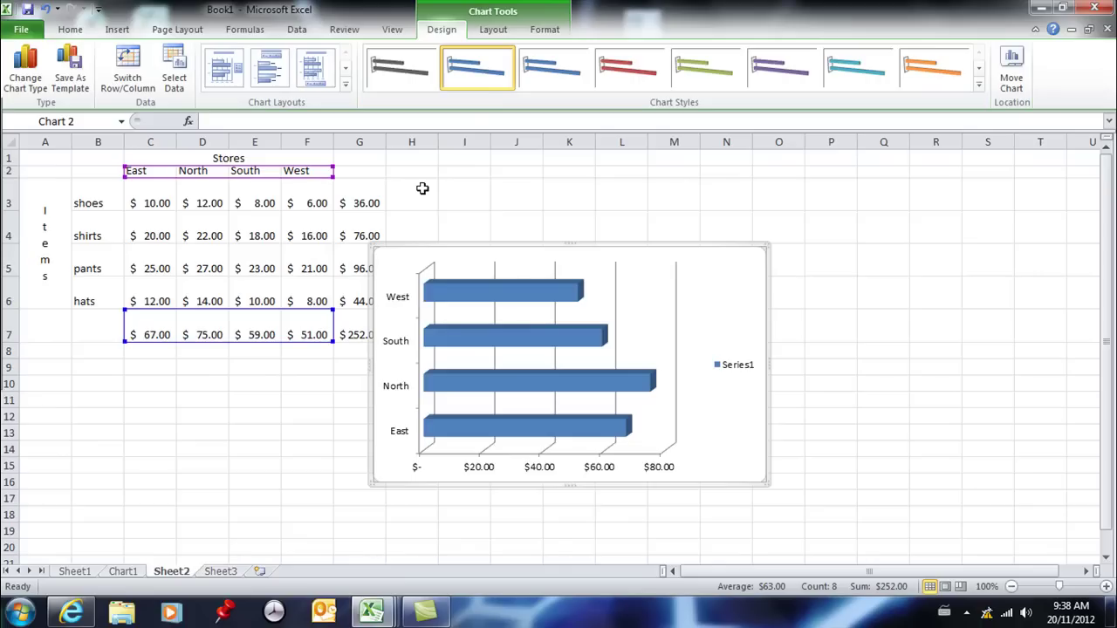
left_click_drag(617, 248, 779, 228)
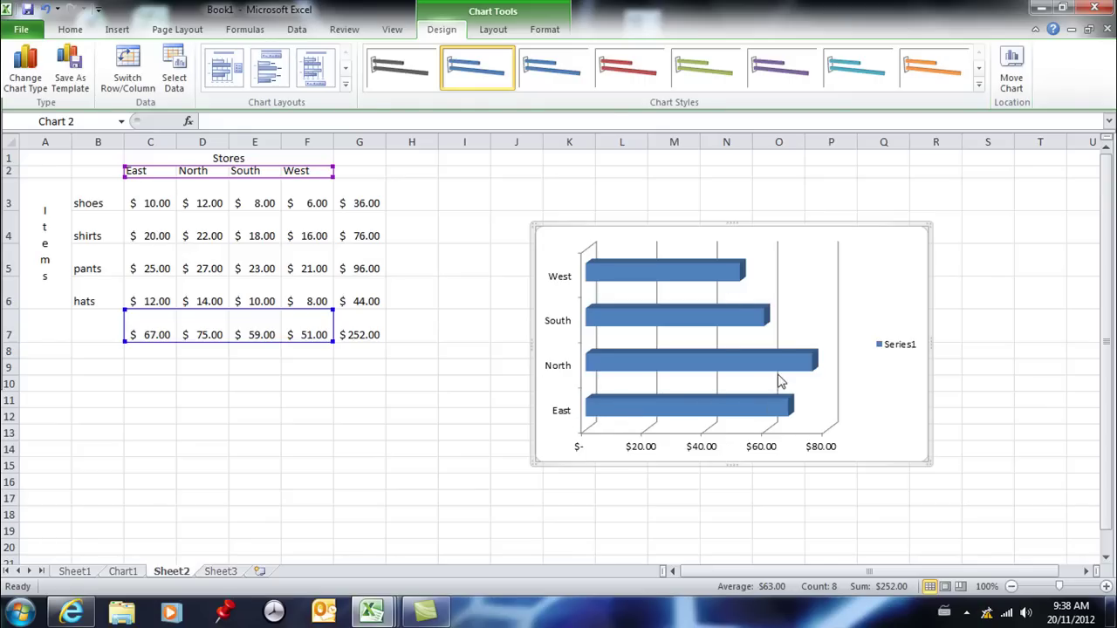
- Delete the Series1 legend and apply the red-bars-on-black chart style
mouse_move(803, 369)
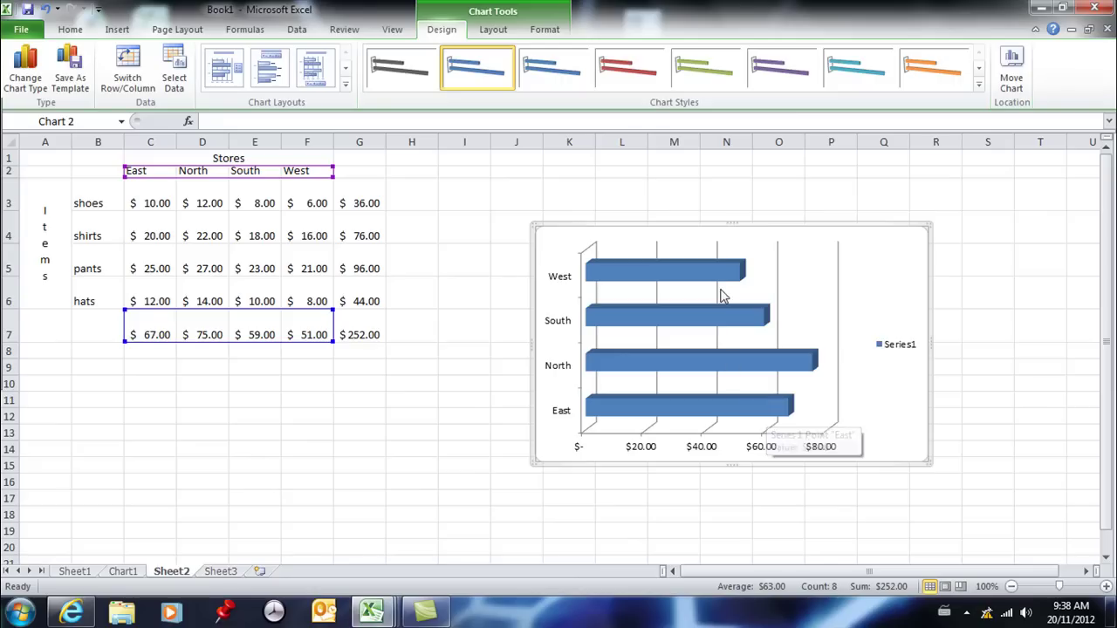
mouse_move(707, 268)
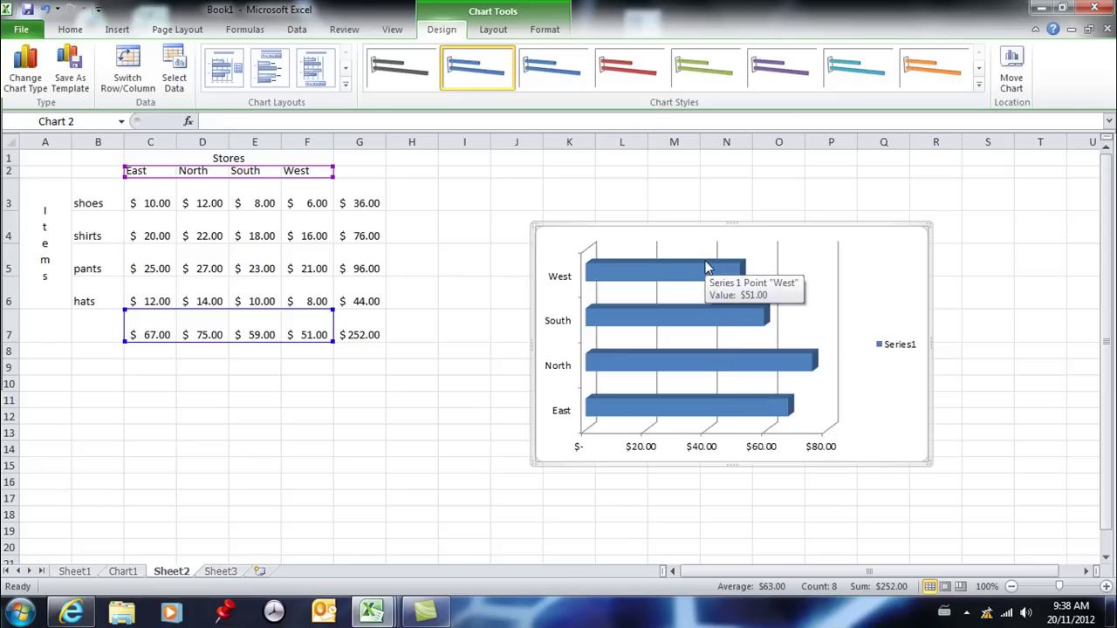
left_click(899, 345)
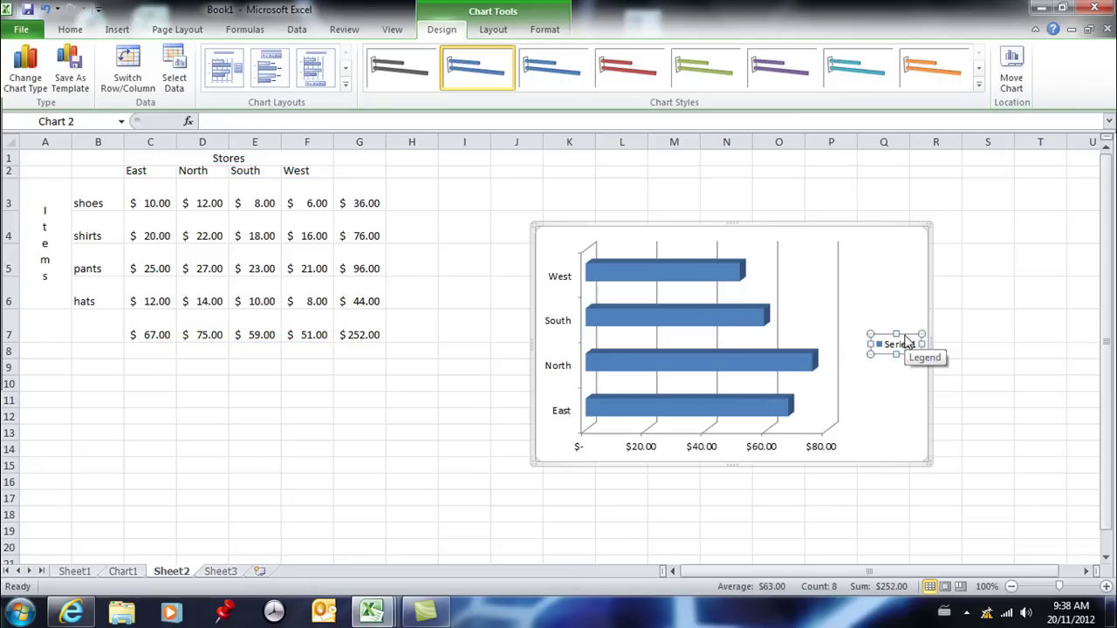
key("Delete")
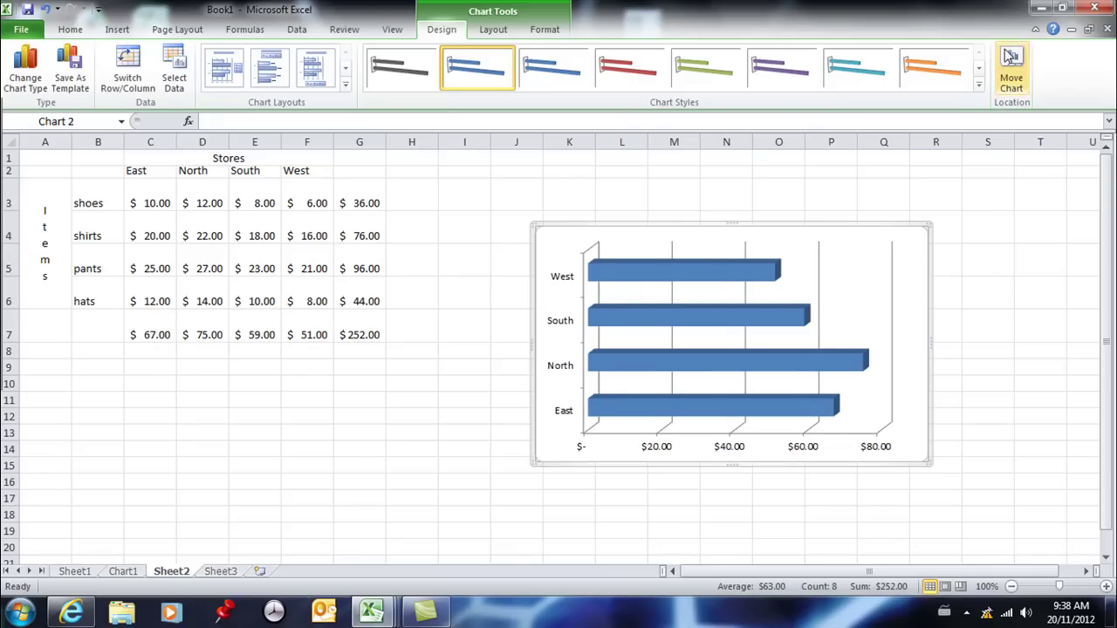
left_click(979, 85)
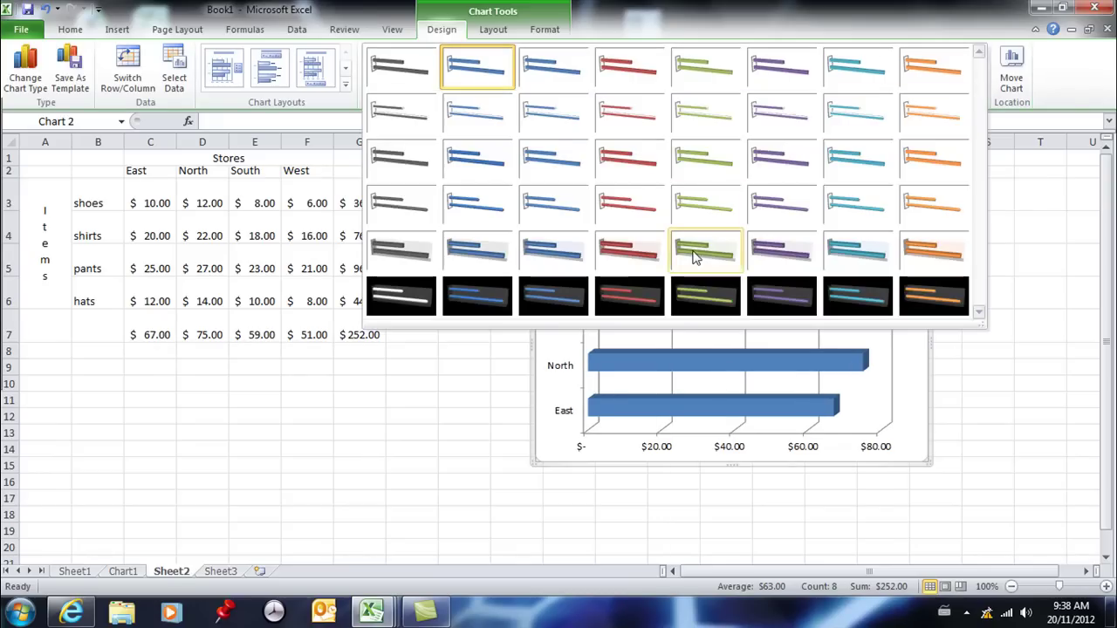
left_click(645, 300)
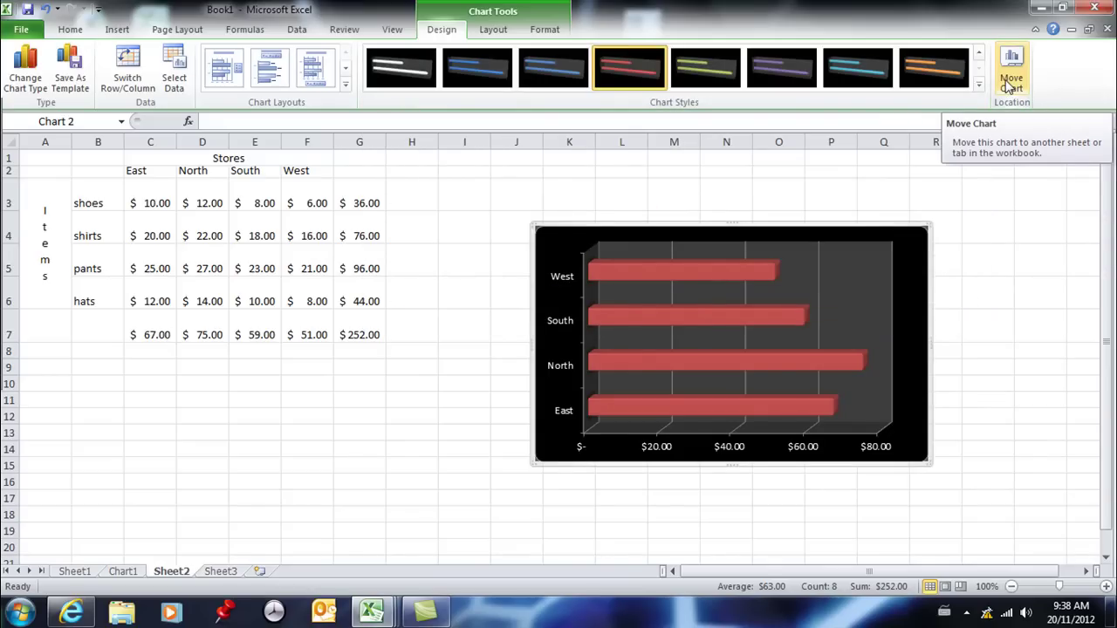
- Enlarge the bar chart and position it right of the table, spanning about columns J to R
left_click_drag(813, 221, 709, 174)
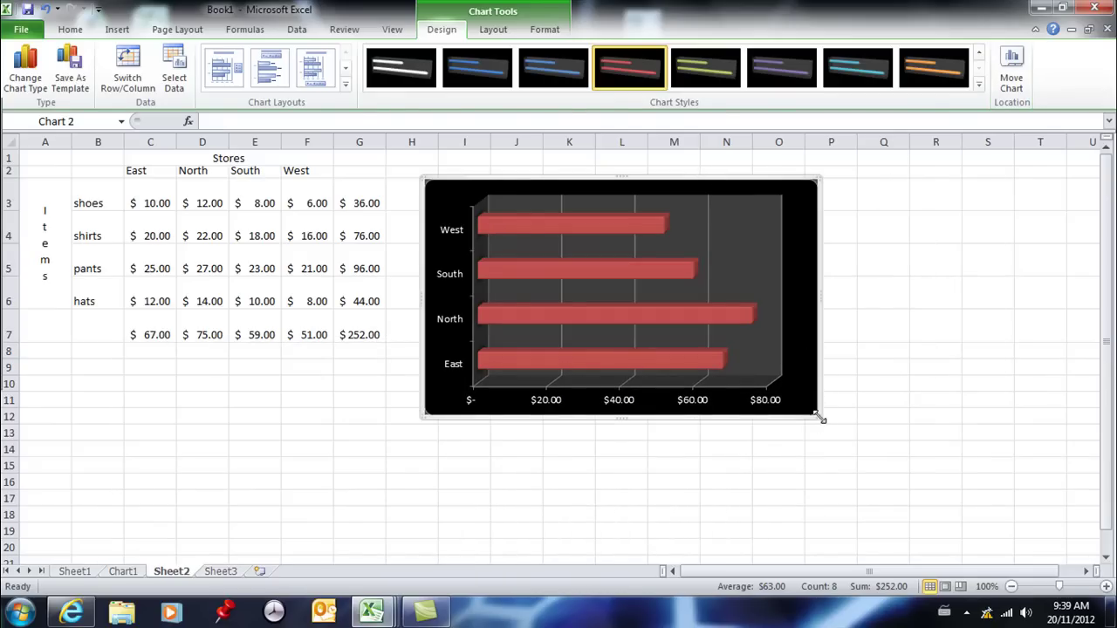
left_click_drag(826, 418, 902, 503)
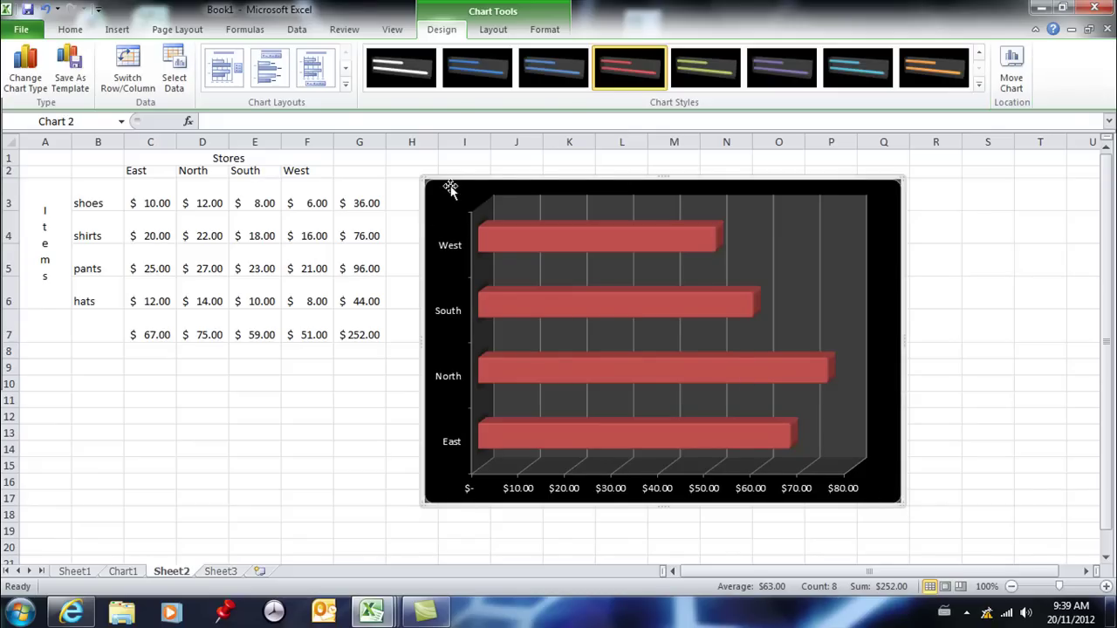
left_click_drag(458, 180, 518, 171)
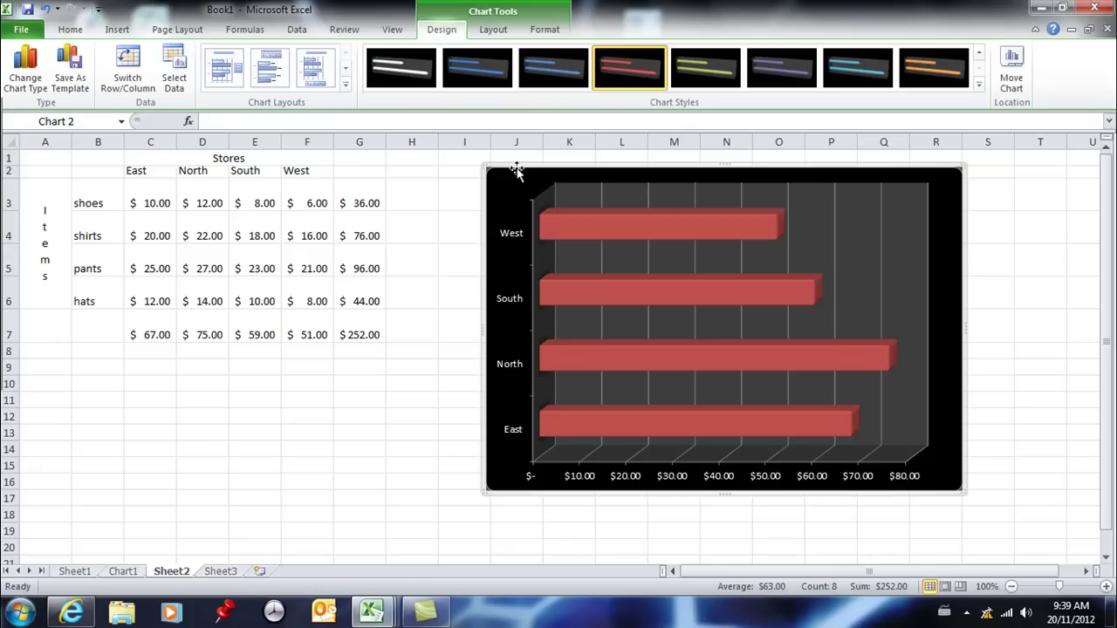
- Select the item names B3:B6 (shoes to hats) together with their totals in G3:G6
left_click(374, 354)
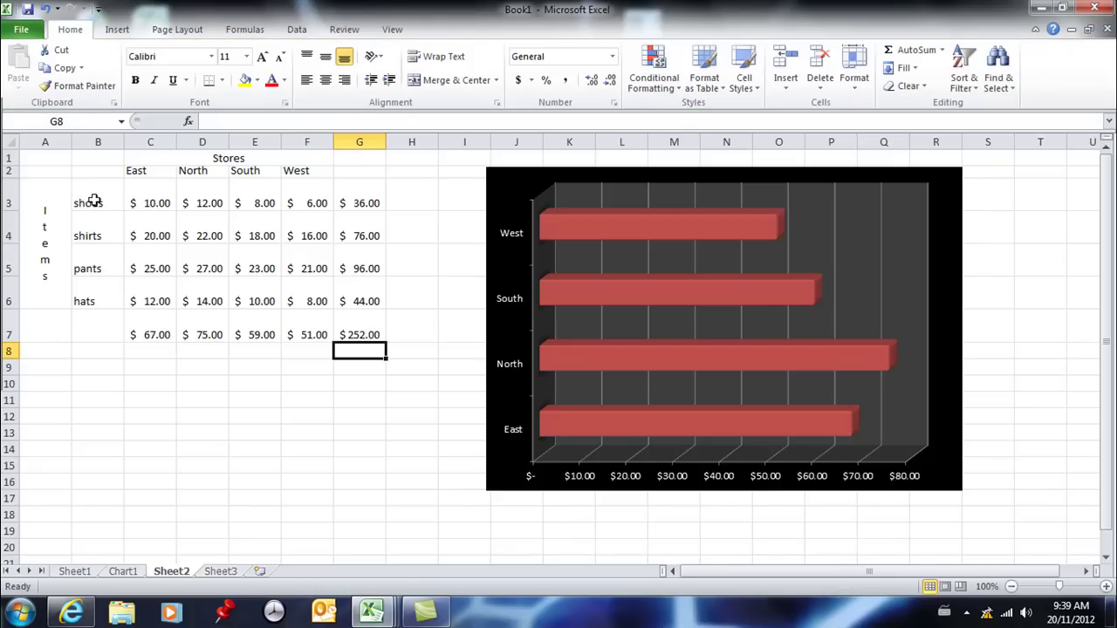
left_click_drag(93, 199, 101, 297)
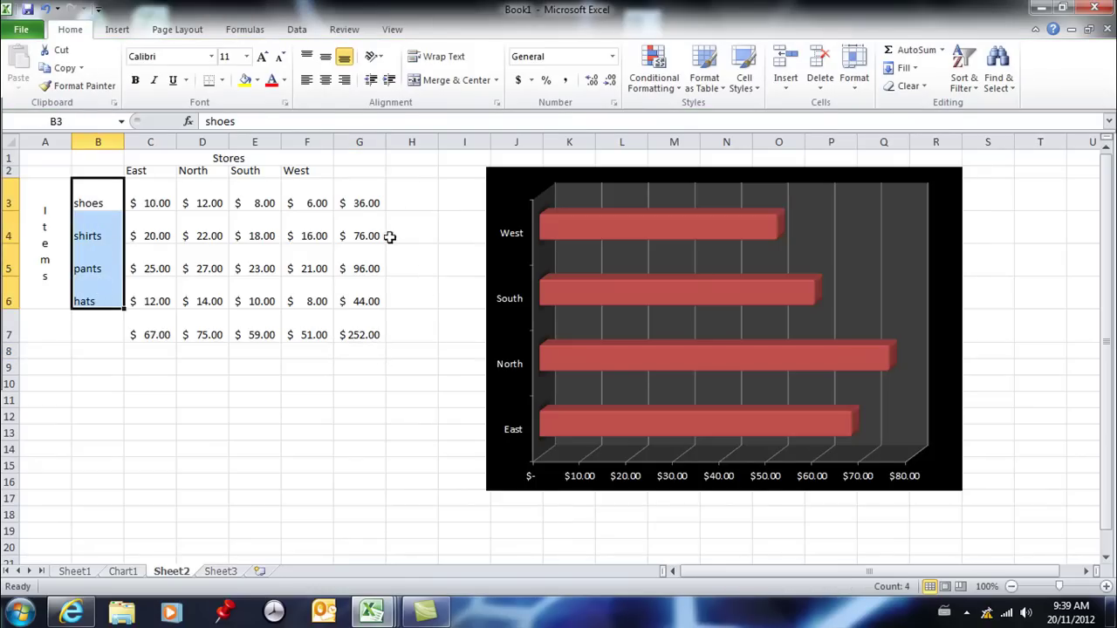
left_click_drag(363, 199, 369, 294)
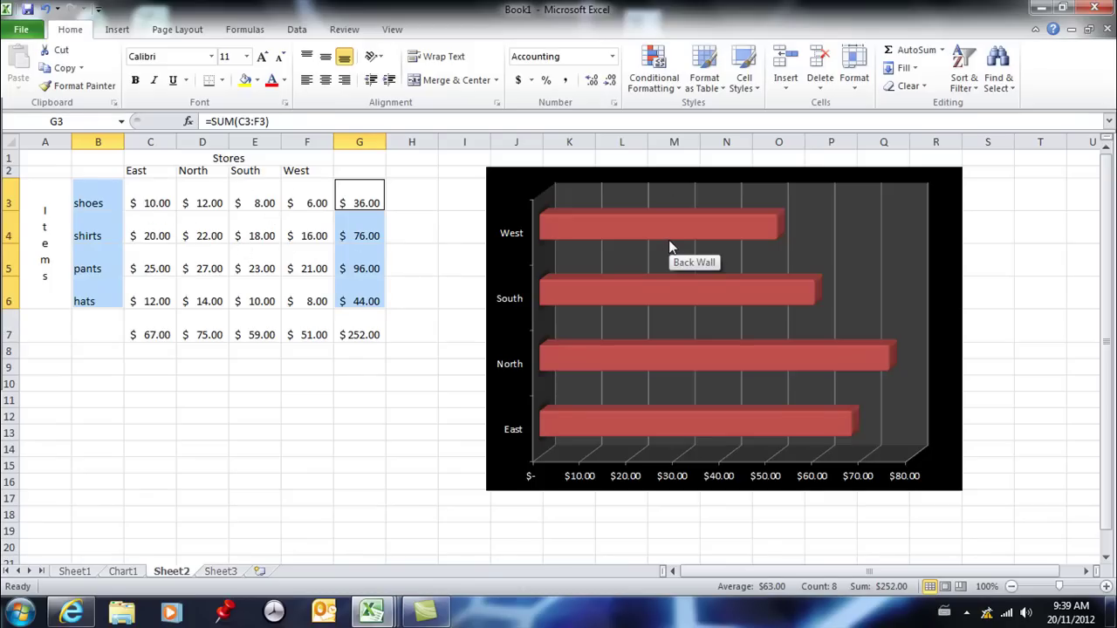
mouse_move(670, 247)
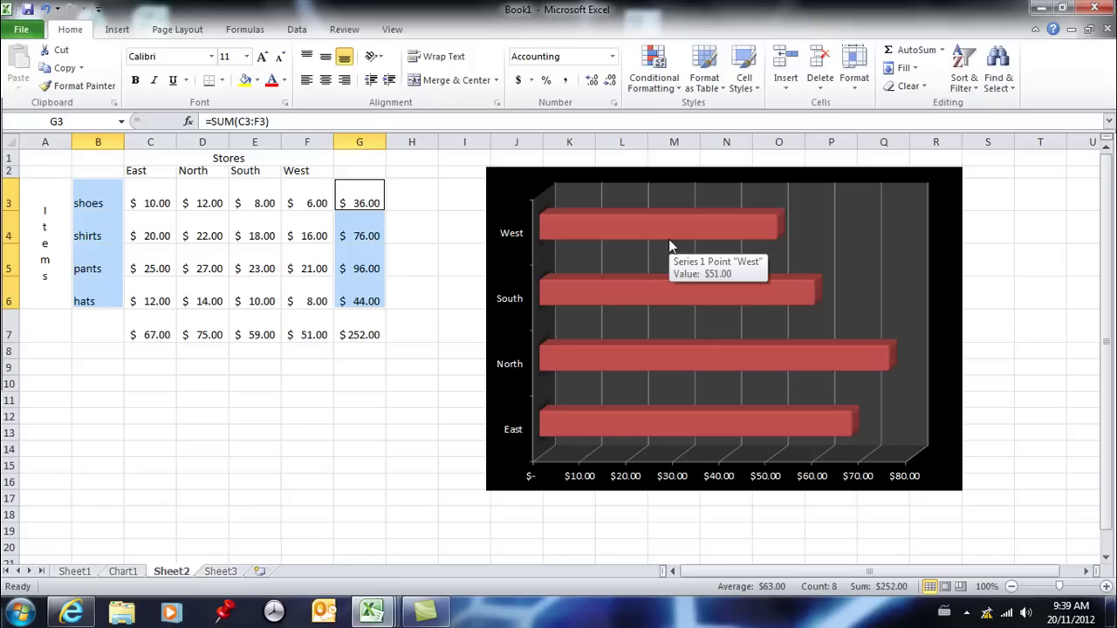